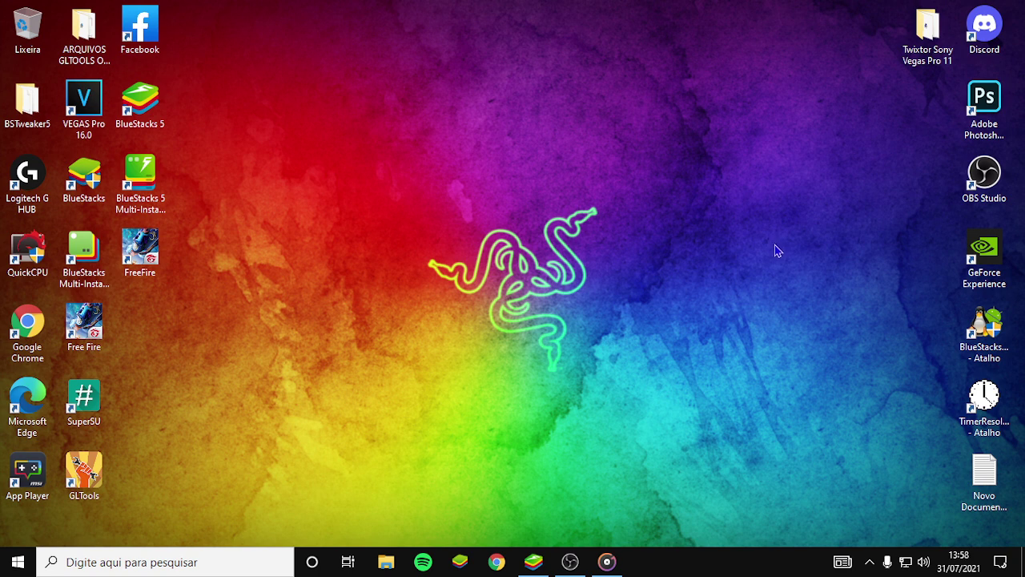
pyautogui.rightClick(677, 134)
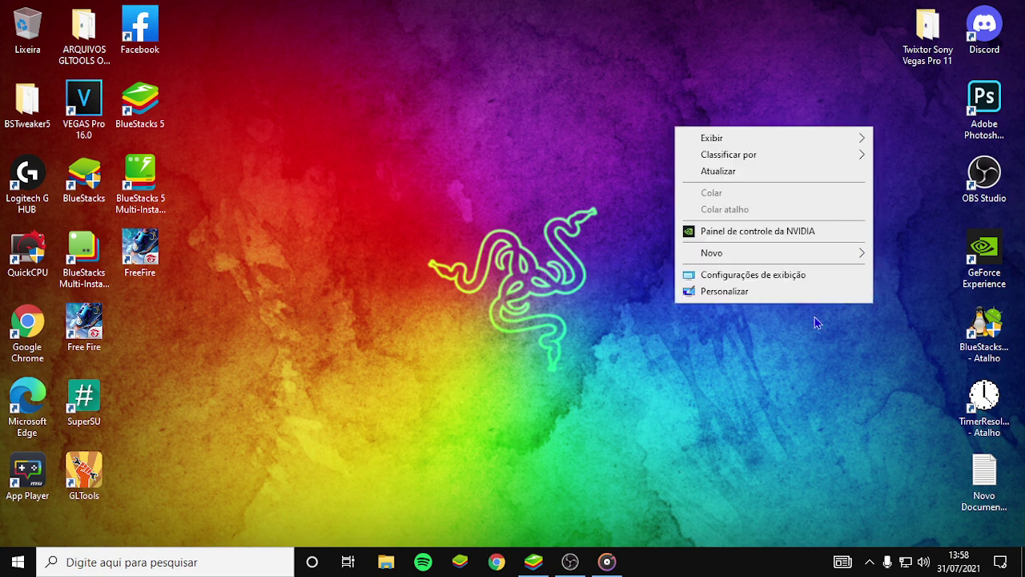
pyautogui.click(727, 169)
pyautogui.rightClick(371, 168)
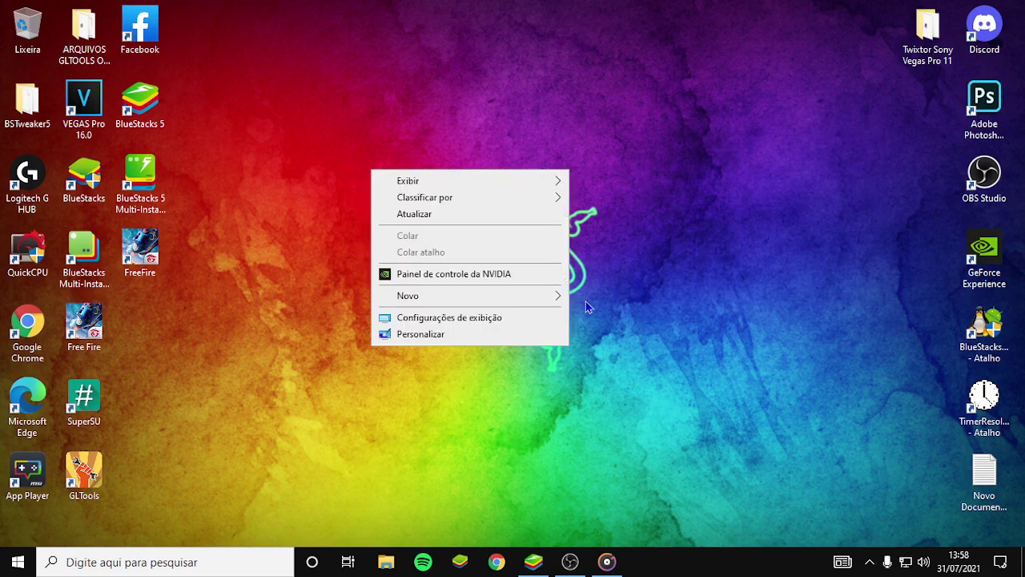
pyautogui.click(402, 213)
pyautogui.rightClick(419, 162)
pyautogui.click(471, 207)
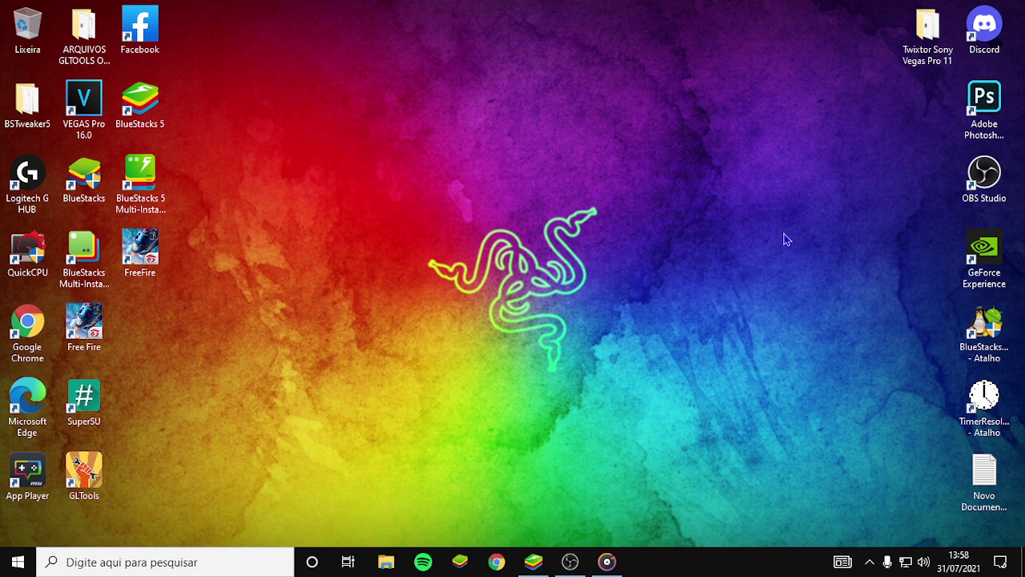
pyautogui.rightClick(335, 150)
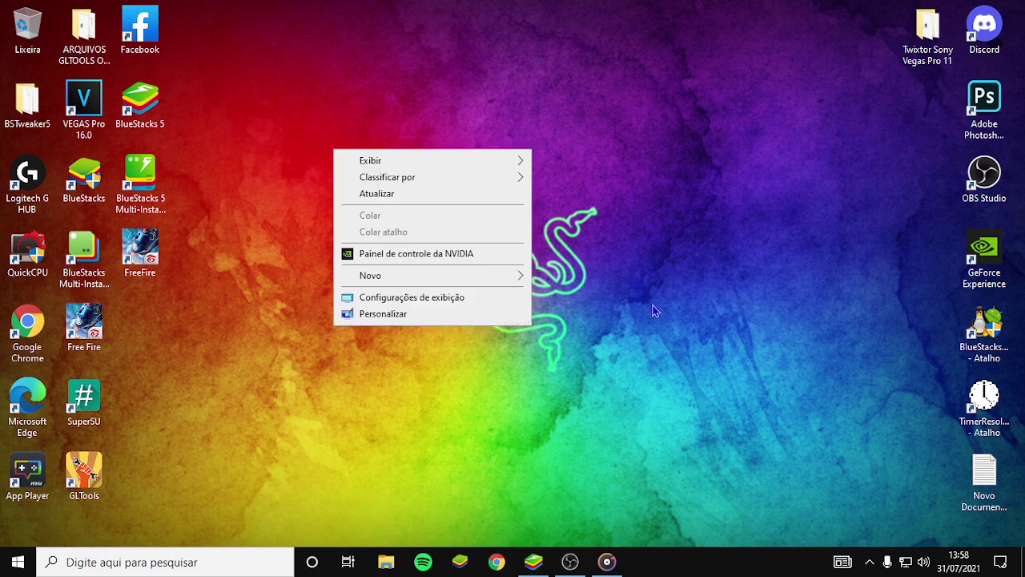
pyautogui.click(404, 199)
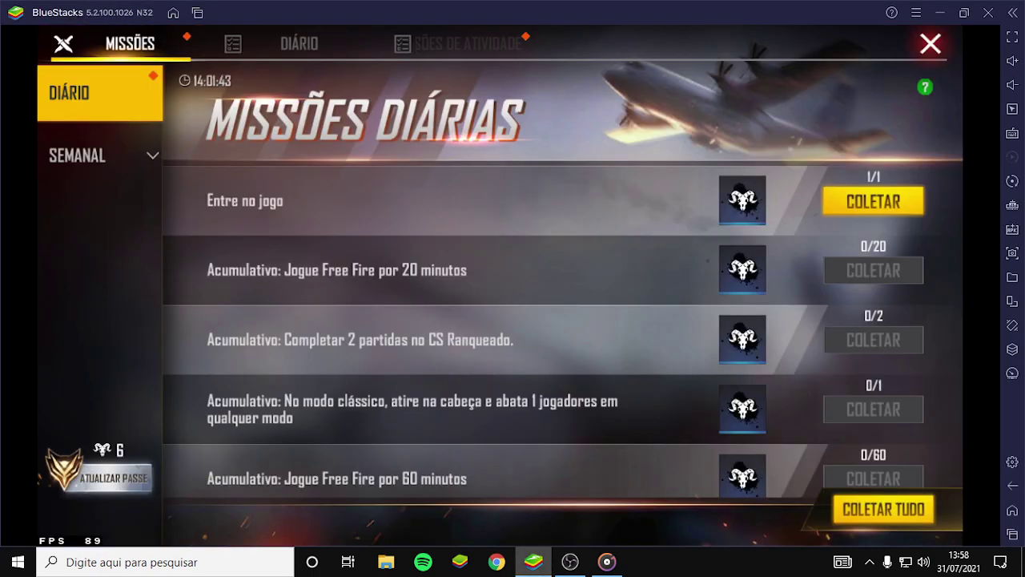
# - Collect all available rewards from the daily missions and the activity missions in Free Fire, and leave the missions screen
pyautogui.click(884, 509)
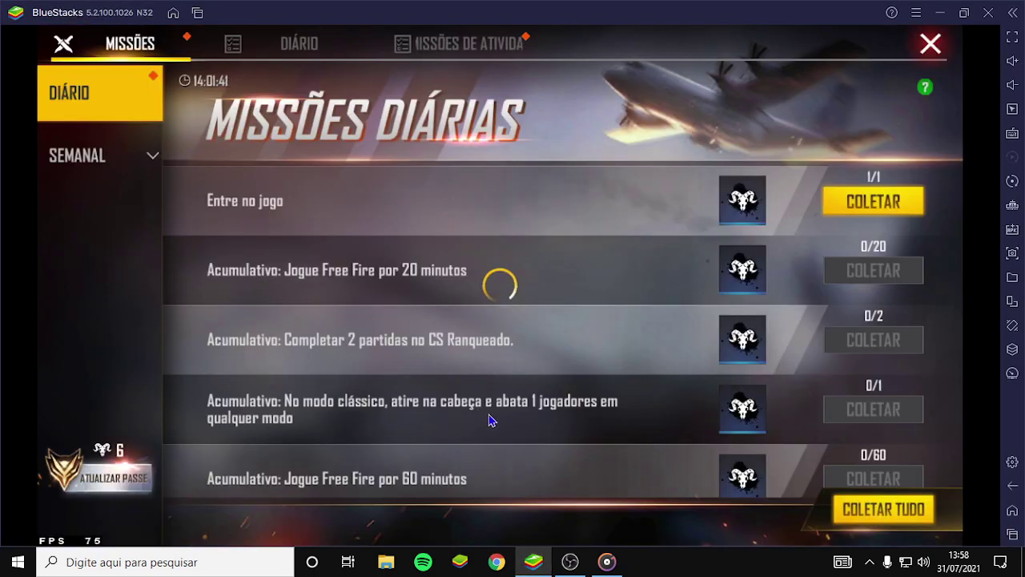
pyautogui.click(469, 43)
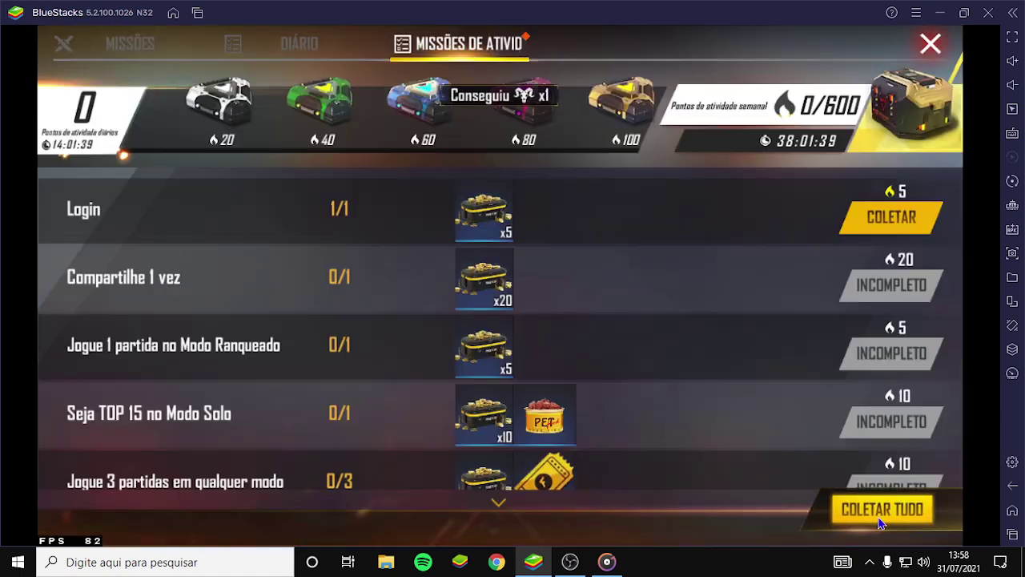
pyautogui.click(921, 510)
pyautogui.click(561, 408)
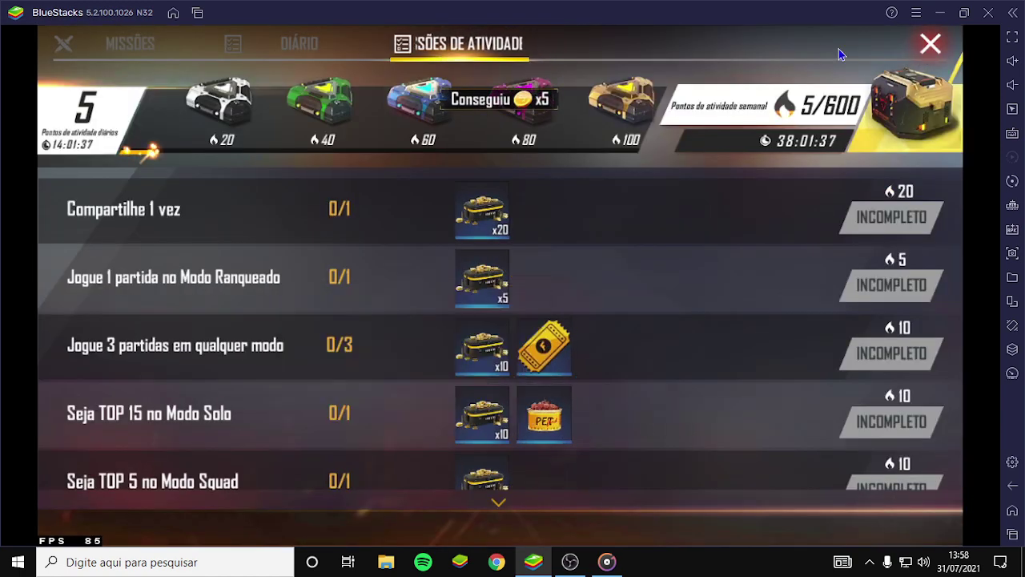
pyautogui.click(927, 46)
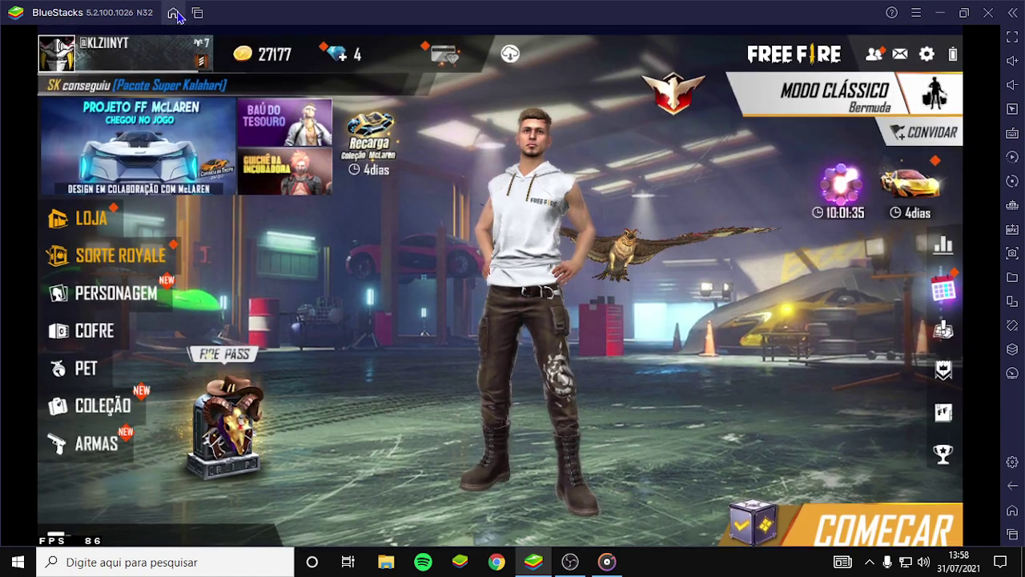
# - Reopen Free Fire from the emulator's recent apps and dismiss the login rewards and Craques da Pista event screens
pyautogui.click(174, 14)
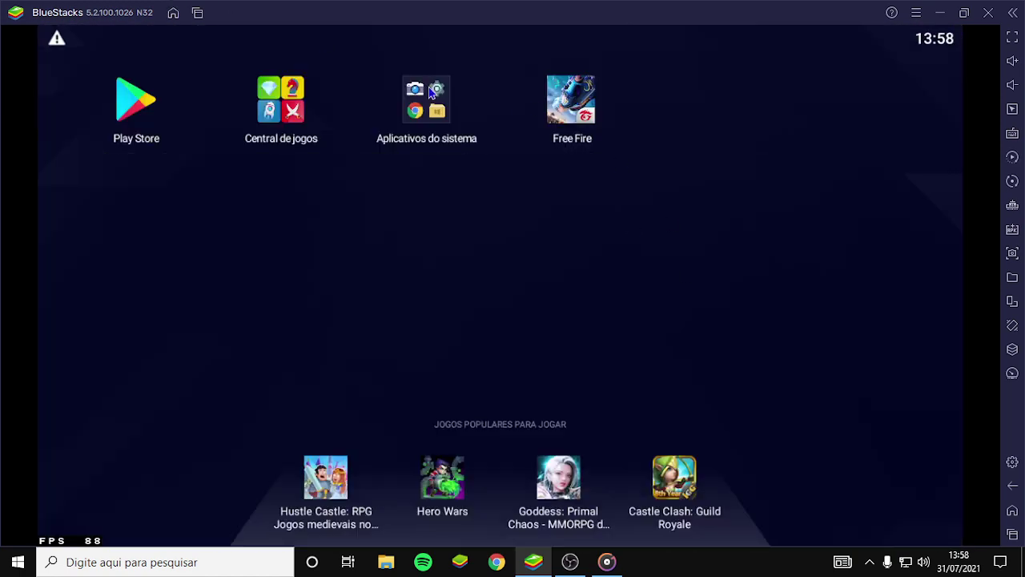
pyautogui.click(197, 13)
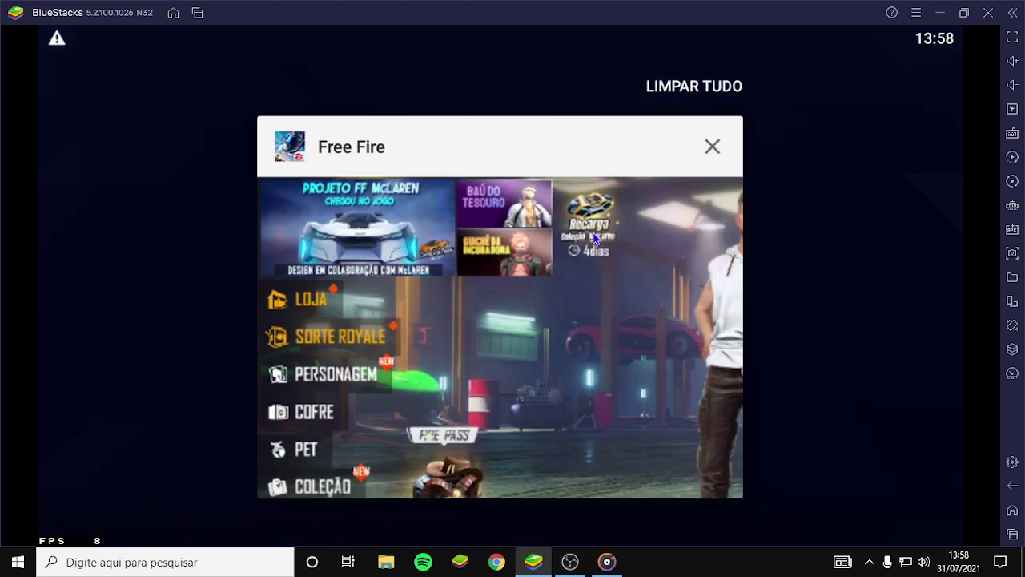
pyautogui.click(595, 238)
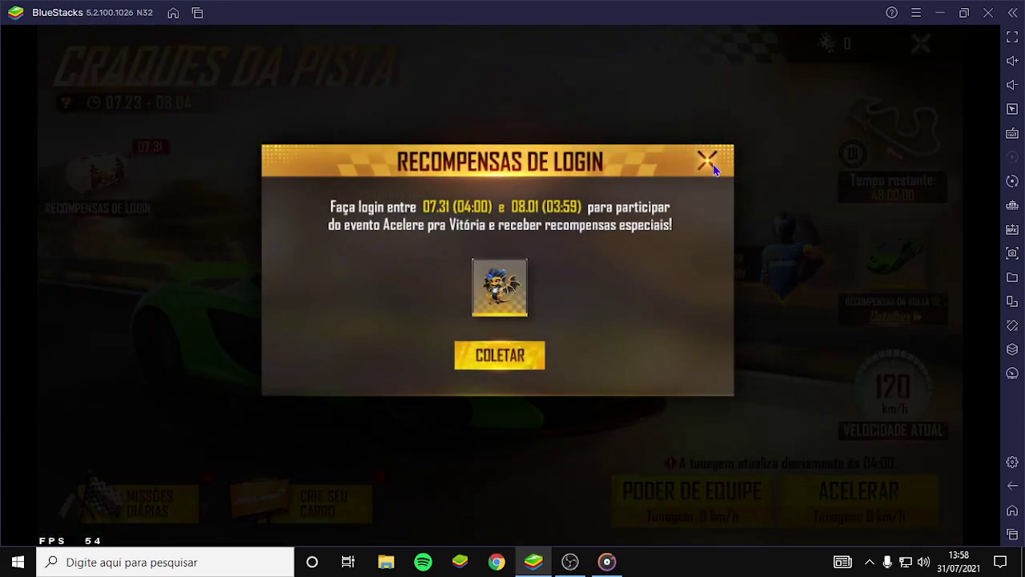
pyautogui.click(708, 161)
pyautogui.click(921, 43)
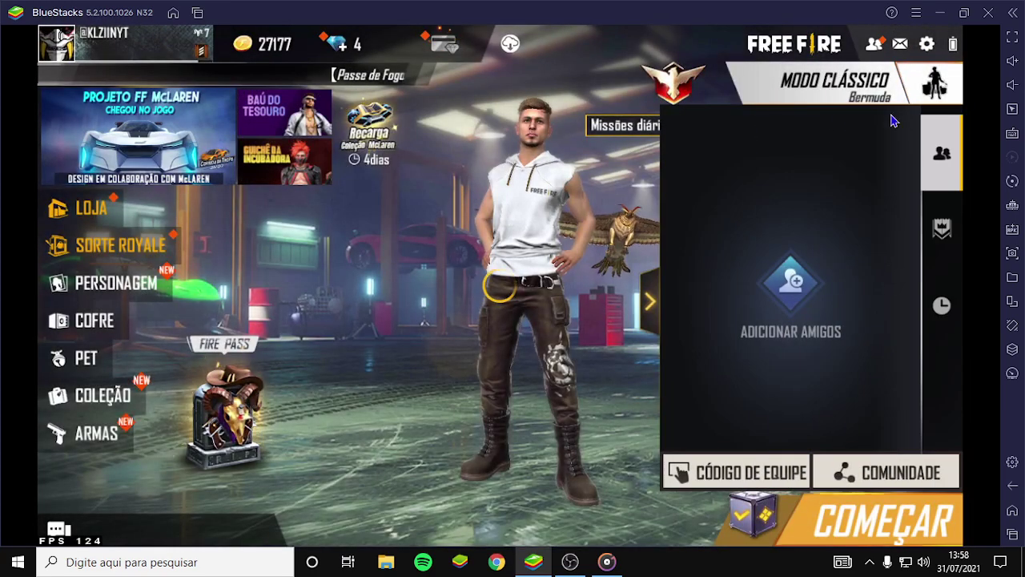
pyautogui.click(650, 298)
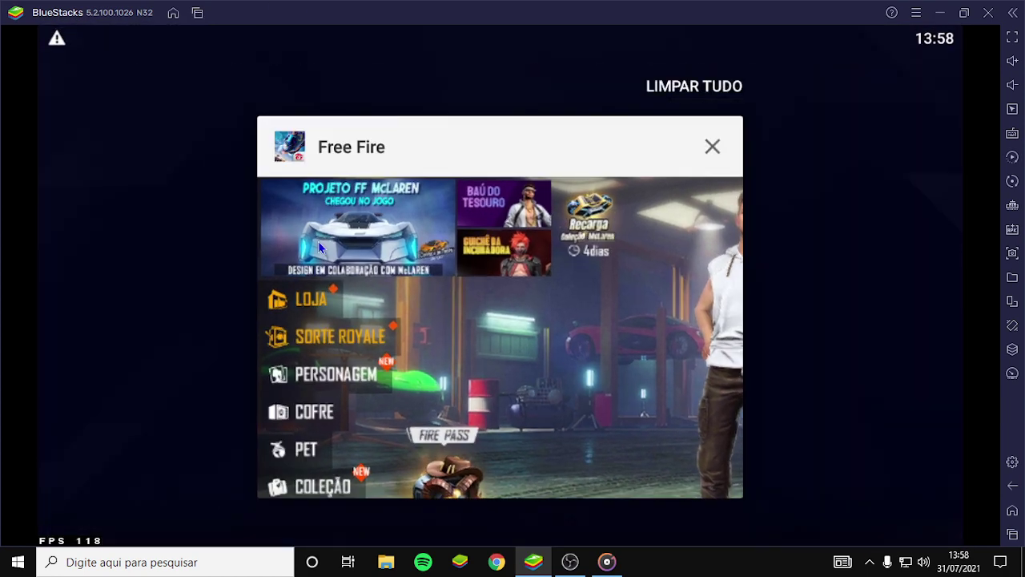
# - Remove Free Fire from the recent apps and quit BlueStacks, confirming the exit
pyautogui.moveTo(318, 249); pyautogui.dragTo(913, 217)
pyautogui.click(987, 13)
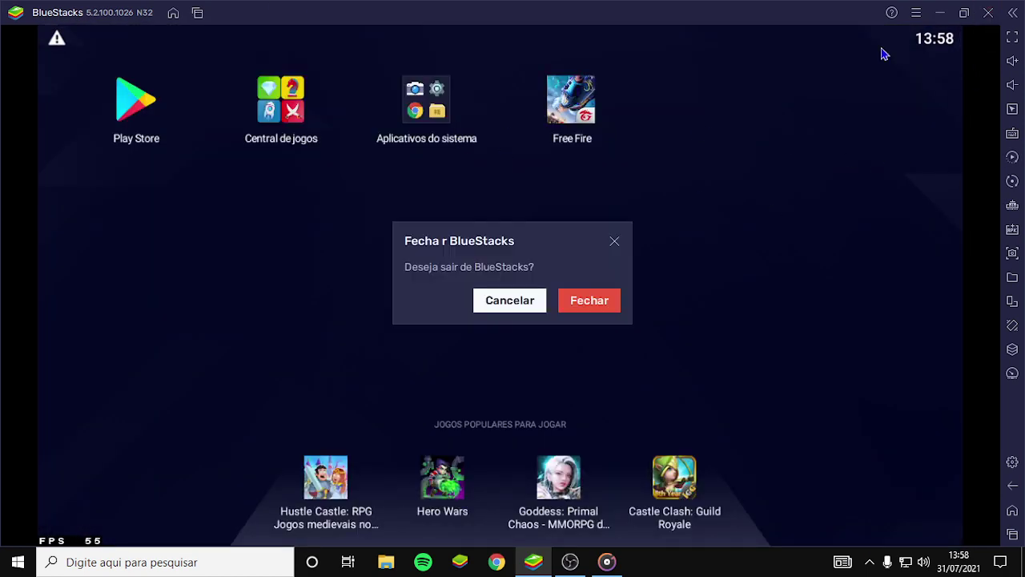
pyautogui.click(593, 305)
pyautogui.rightClick(639, 144)
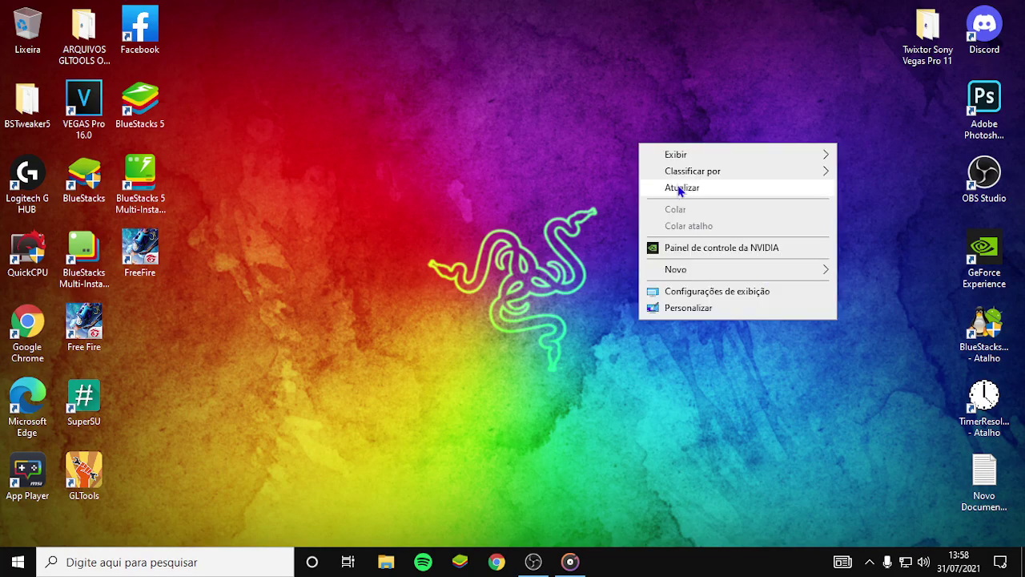
pyautogui.click(683, 188)
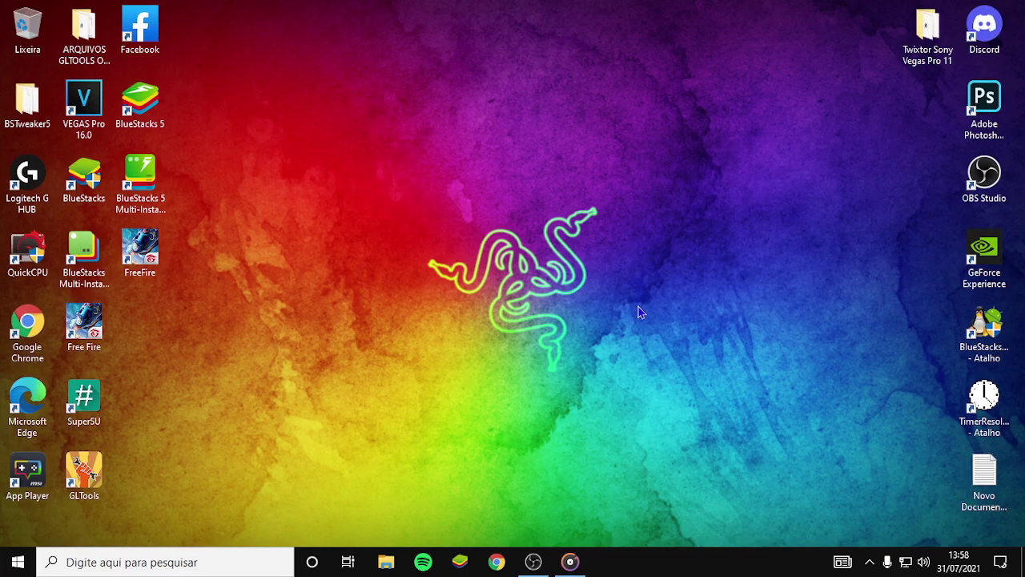
pyautogui.rightClick(336, 150)
pyautogui.click(382, 192)
pyautogui.rightClick(641, 237)
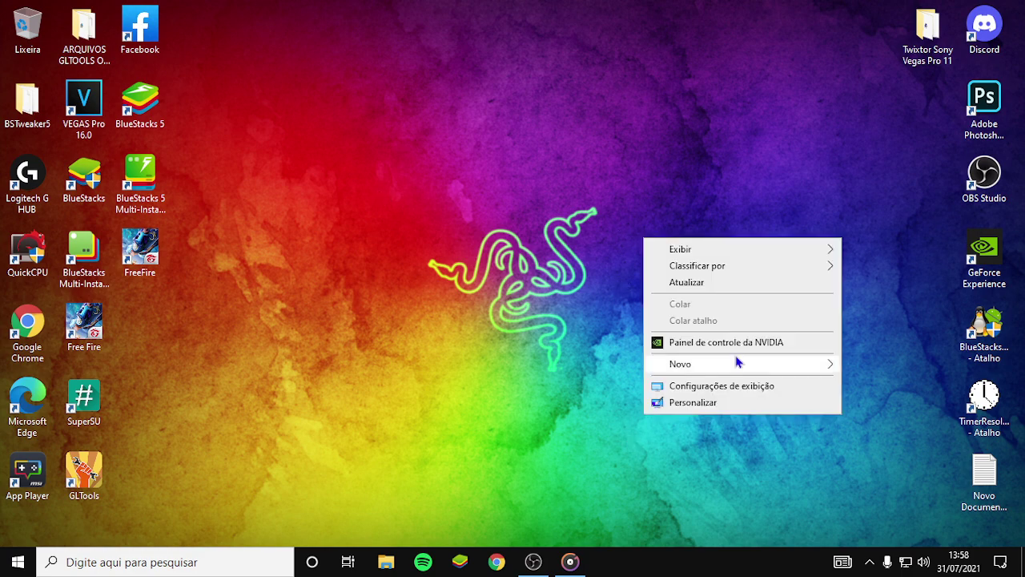
pyautogui.click(685, 280)
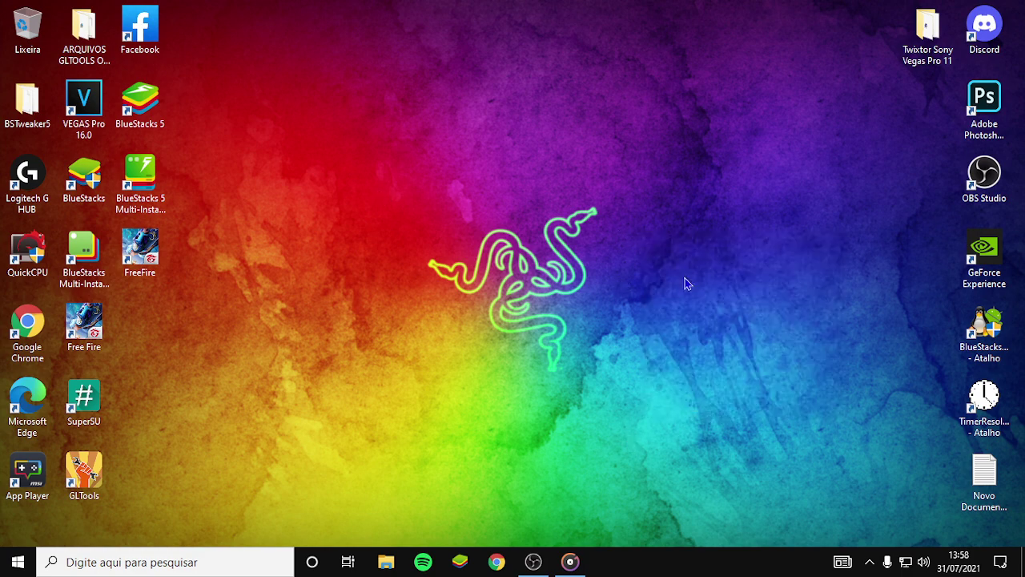
# - Examine the BlueStacks 5.2.100.1026 archive, its extraction options and the installer in the extracted folder within Downloads
pyautogui.click(391, 563)
pyautogui.click(81, 193)
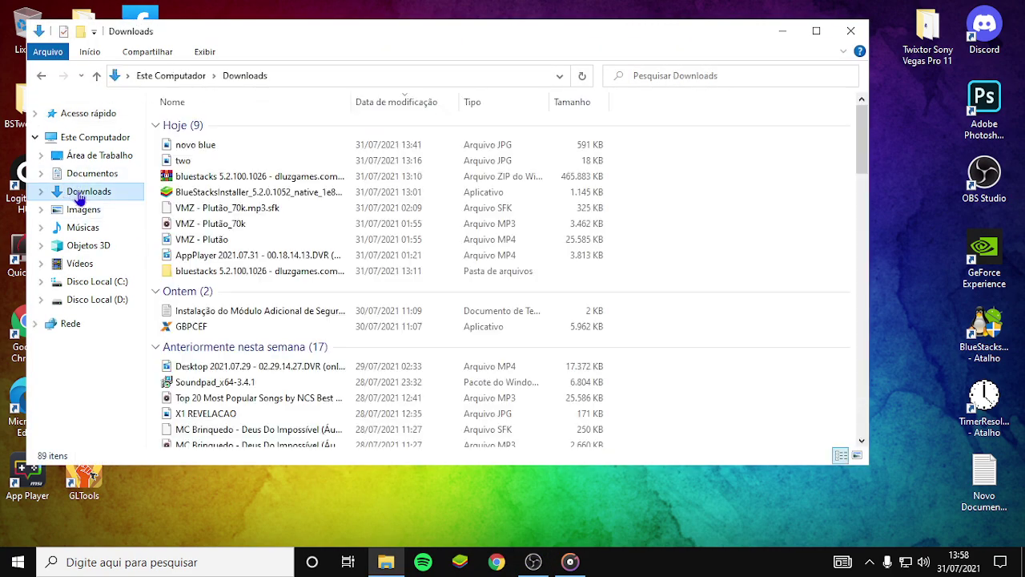
pyautogui.click(286, 198)
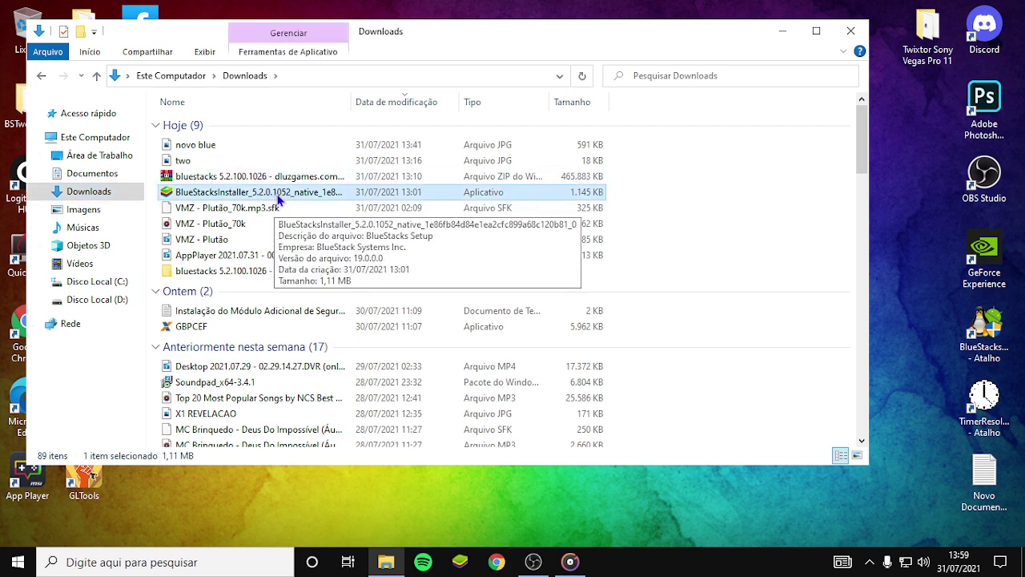
pyautogui.click(300, 178)
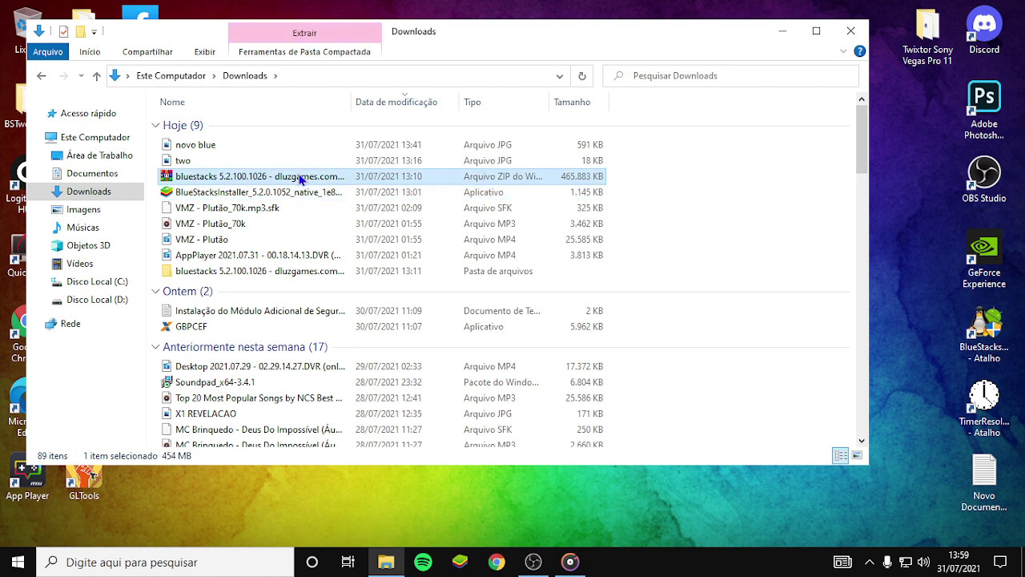
pyautogui.rightClick(270, 178)
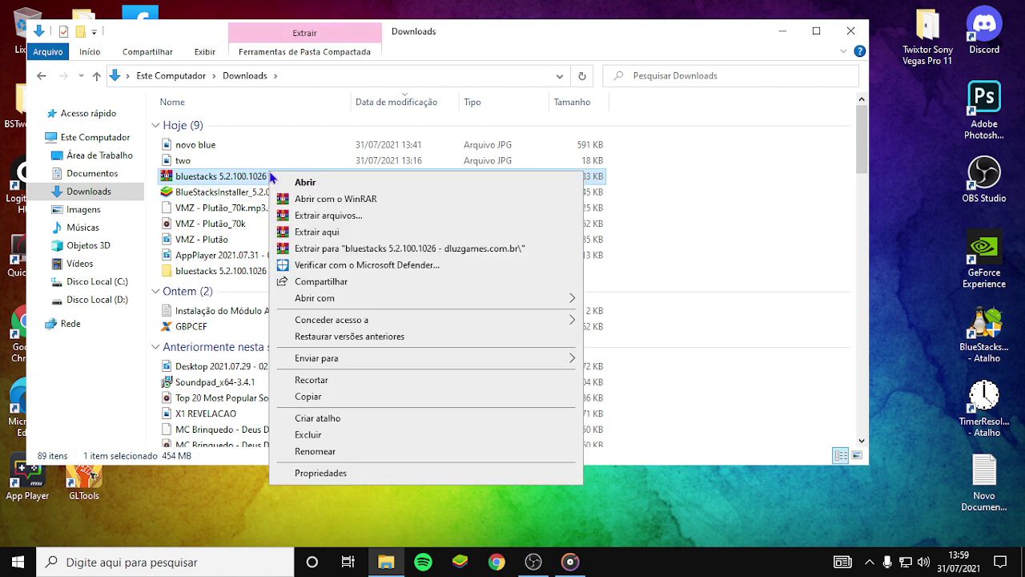
pyautogui.click(699, 208)
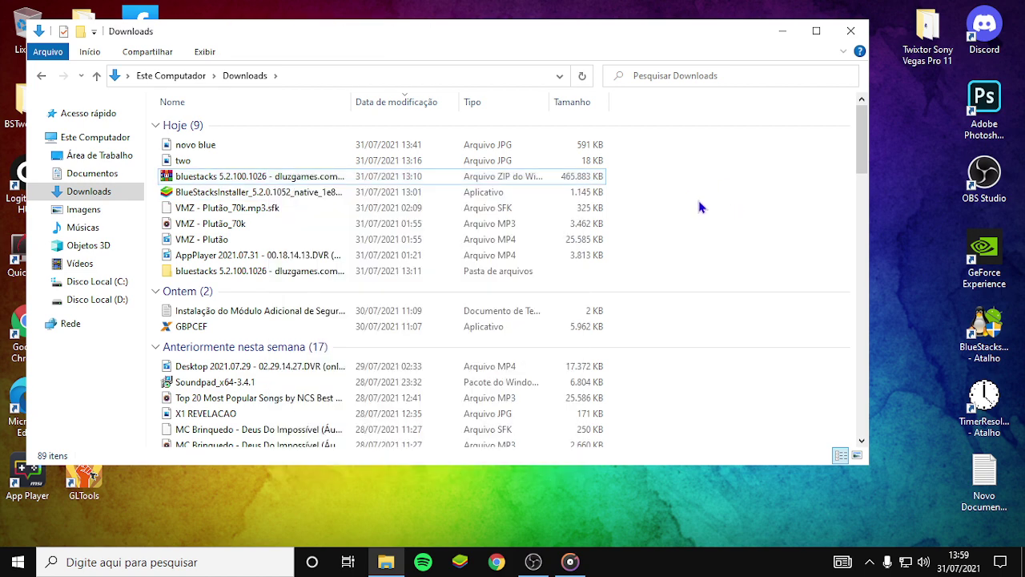
pyautogui.doubleClick(242, 273)
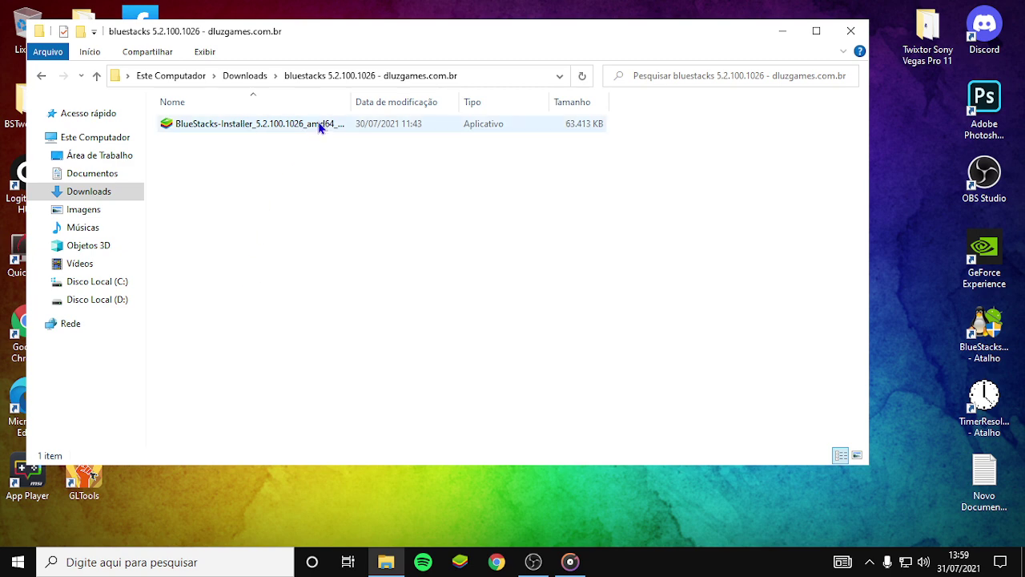
pyautogui.click(850, 30)
pyautogui.rightClick(724, 80)
pyautogui.click(771, 126)
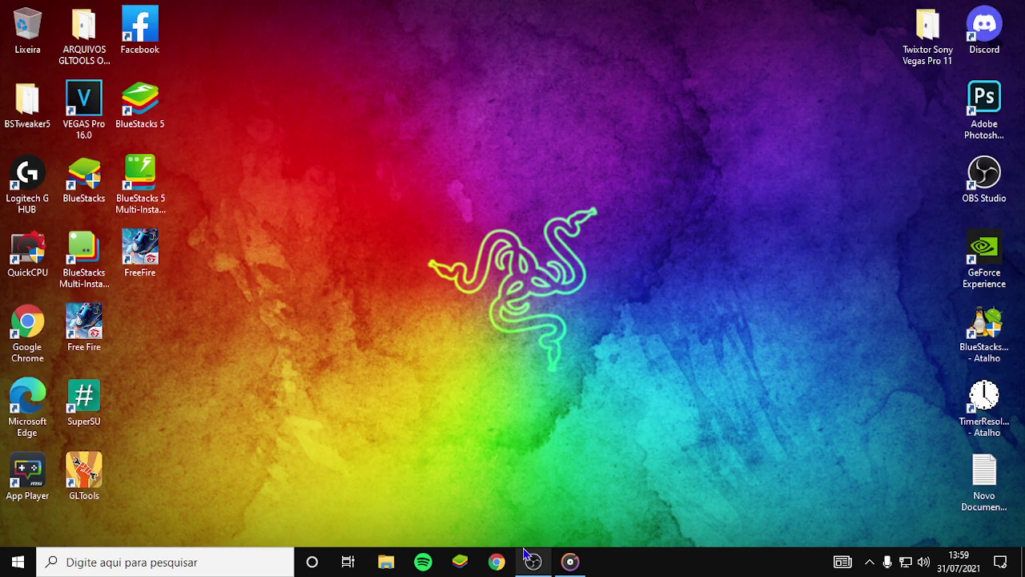
# - Launch BlueStacks 5 from the desktop and open its settings
pyautogui.doubleClick(148, 115)
pyautogui.click(863, 64)
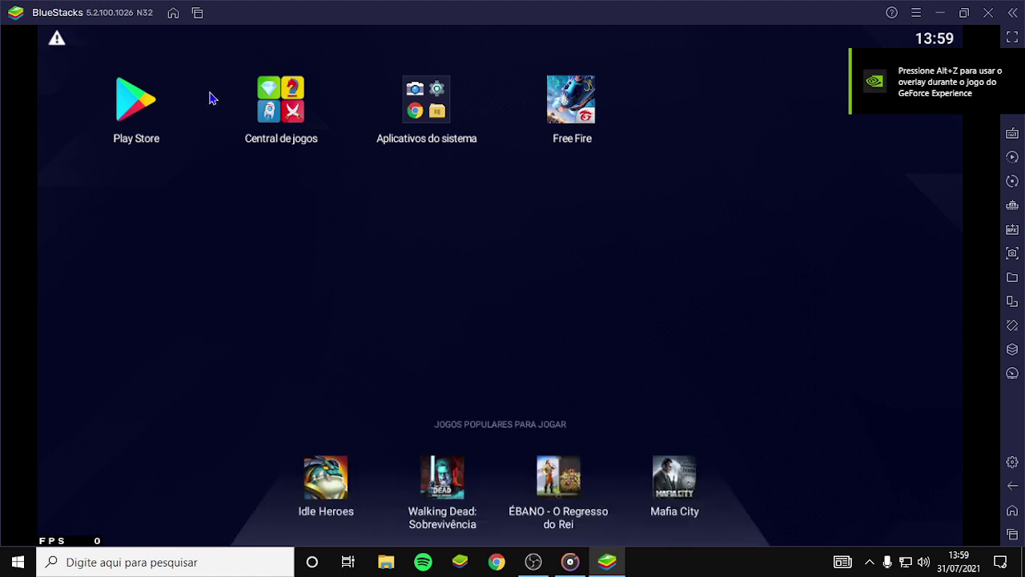
pyautogui.click(916, 14)
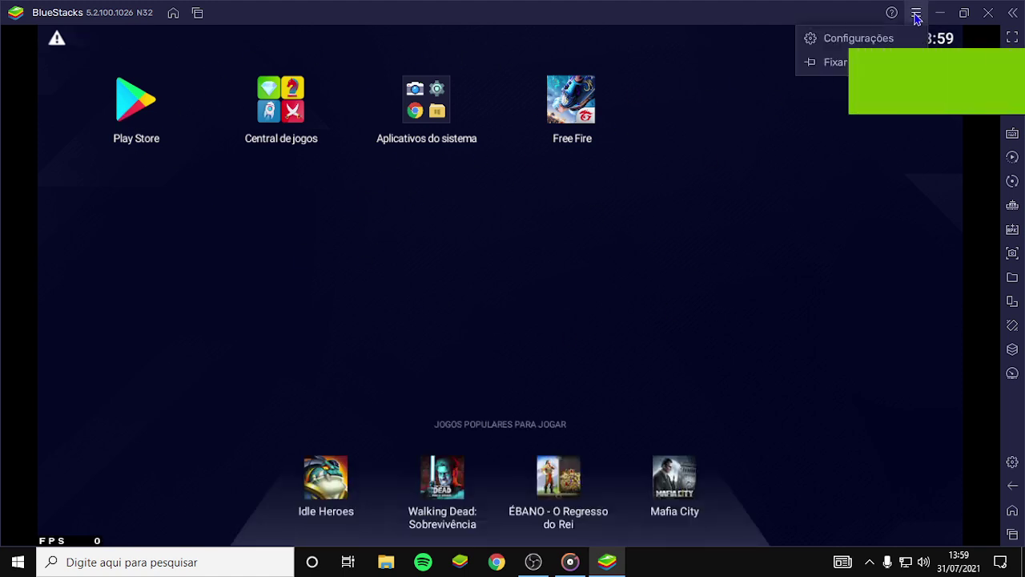
pyautogui.click(870, 40)
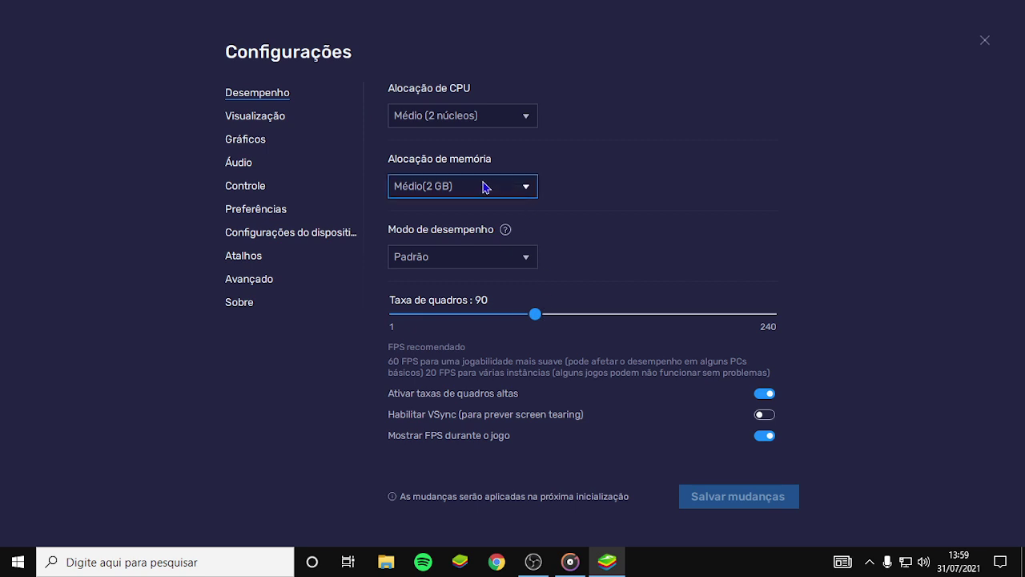
# - Review the available memory and CPU allocation options in the performance settings
pyautogui.click(528, 194)
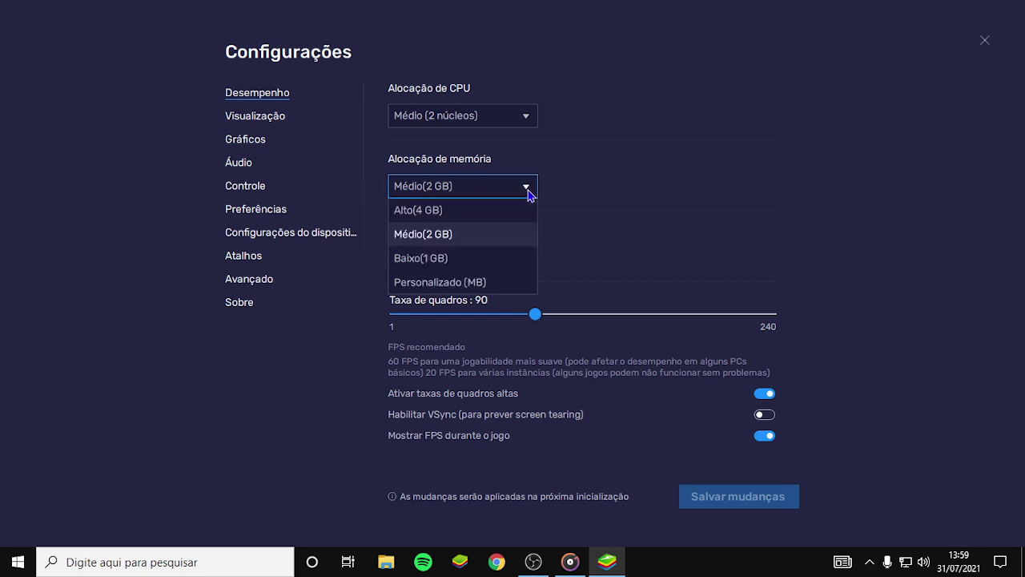
pyautogui.click(528, 194)
pyautogui.click(526, 117)
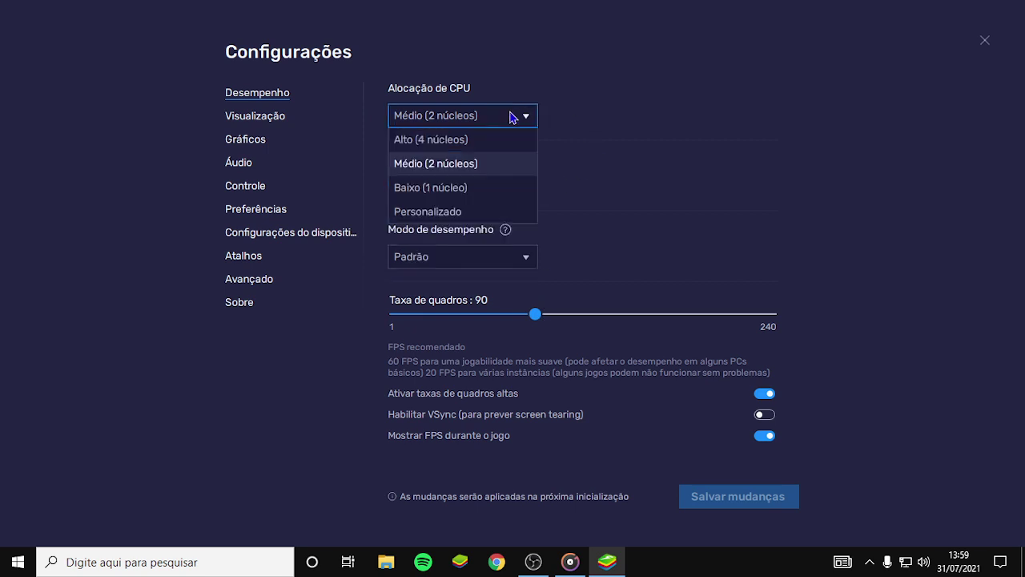
pyautogui.click(528, 121)
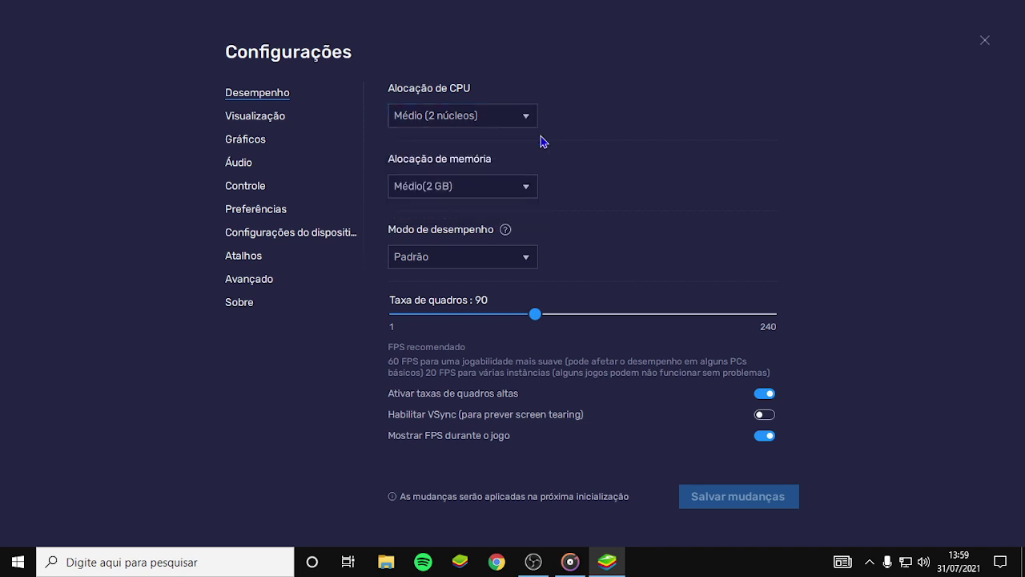
# - Try a custom pixel density of 930 DPI in the display settings, clearing the value again
pyautogui.click(280, 118)
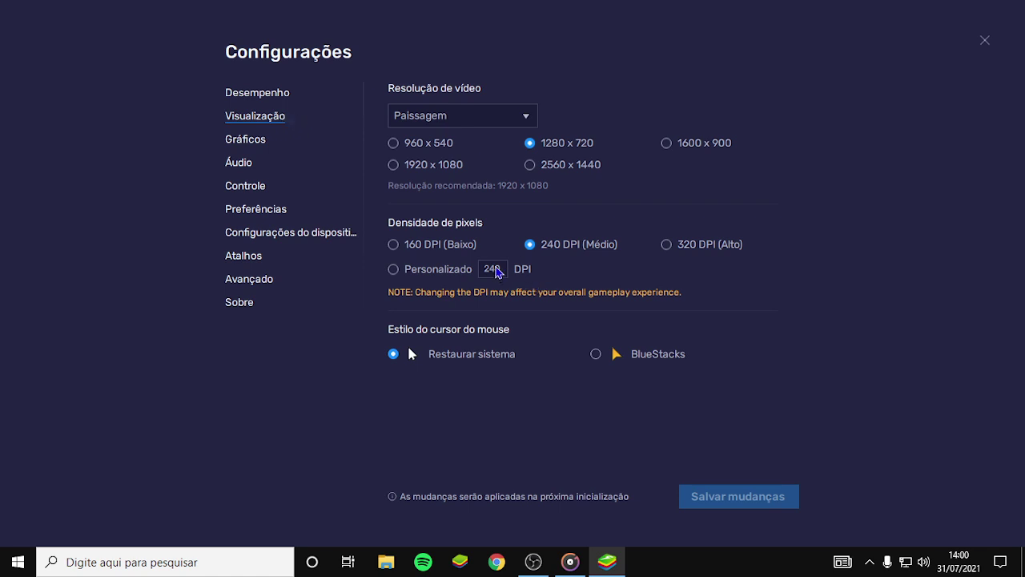
pyautogui.click(393, 270)
pyautogui.click(492, 269)
pyautogui.write('93')
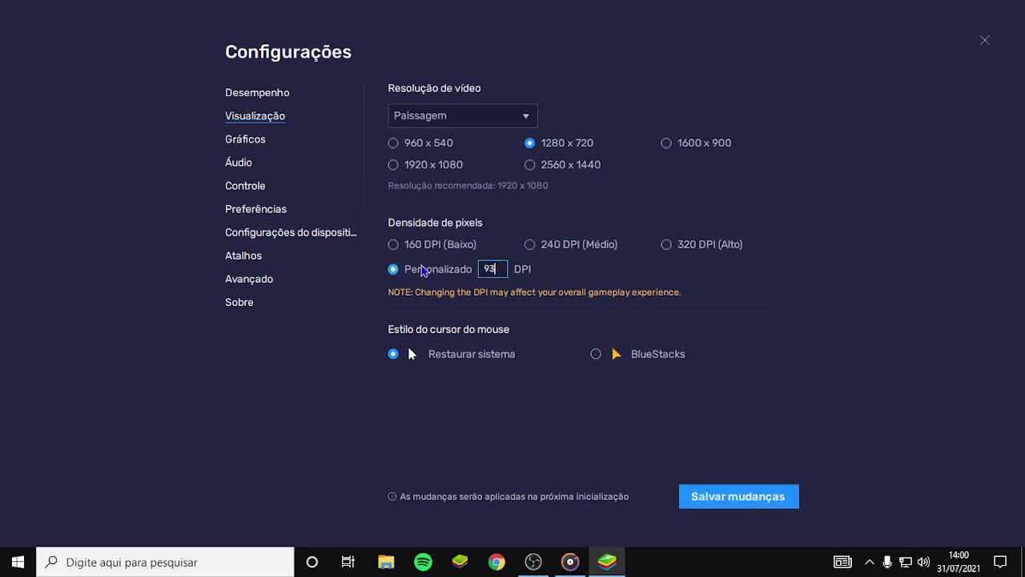
pyautogui.write('0')
pyautogui.press('BackSpace')
pyautogui.press('BackSpace')
pyautogui.press('BackSpace')
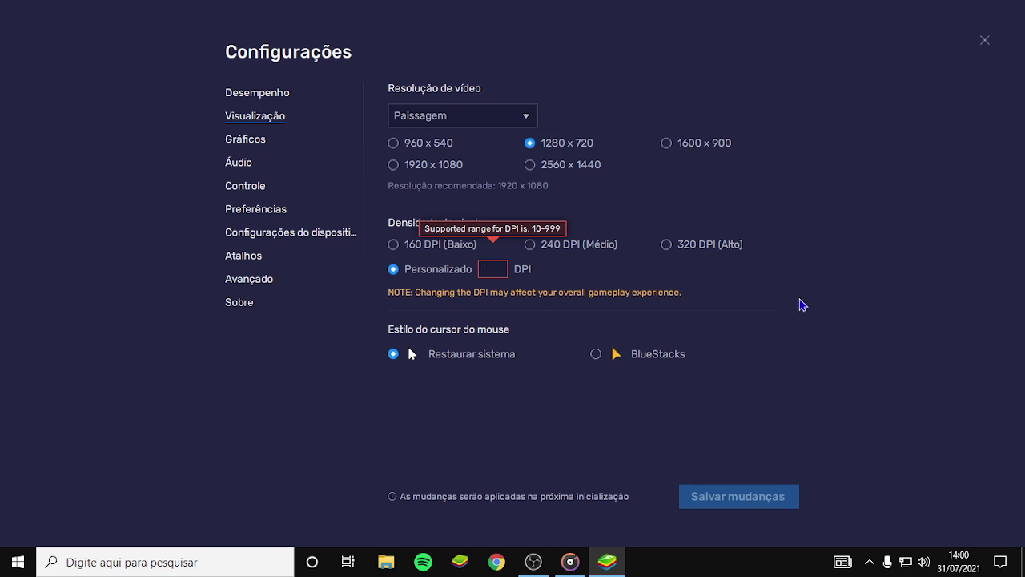
# - Discard the pending display changes and close the settings
pyautogui.click(982, 45)
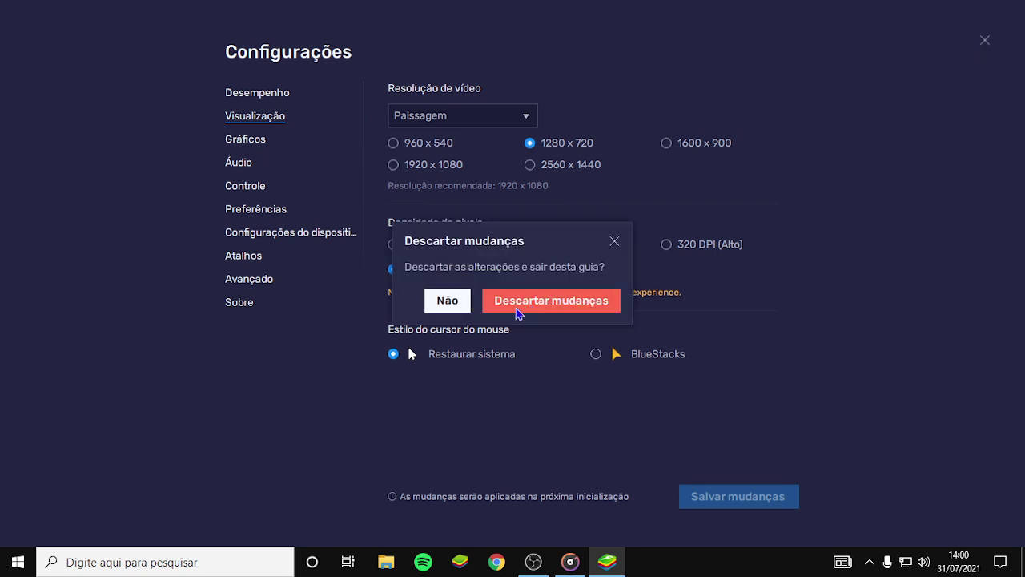
pyautogui.click(444, 298)
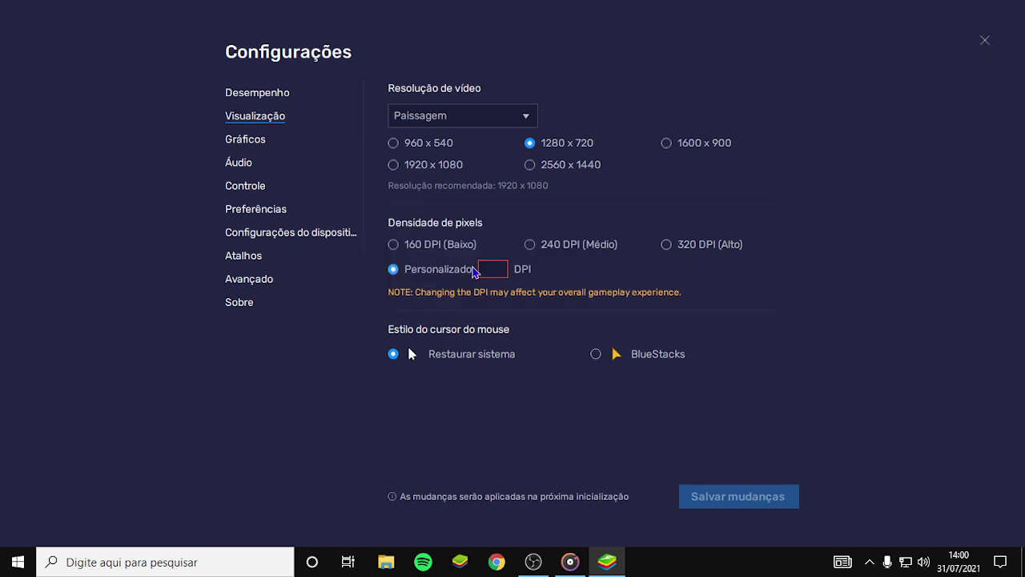
pyautogui.click(984, 40)
pyautogui.click(617, 300)
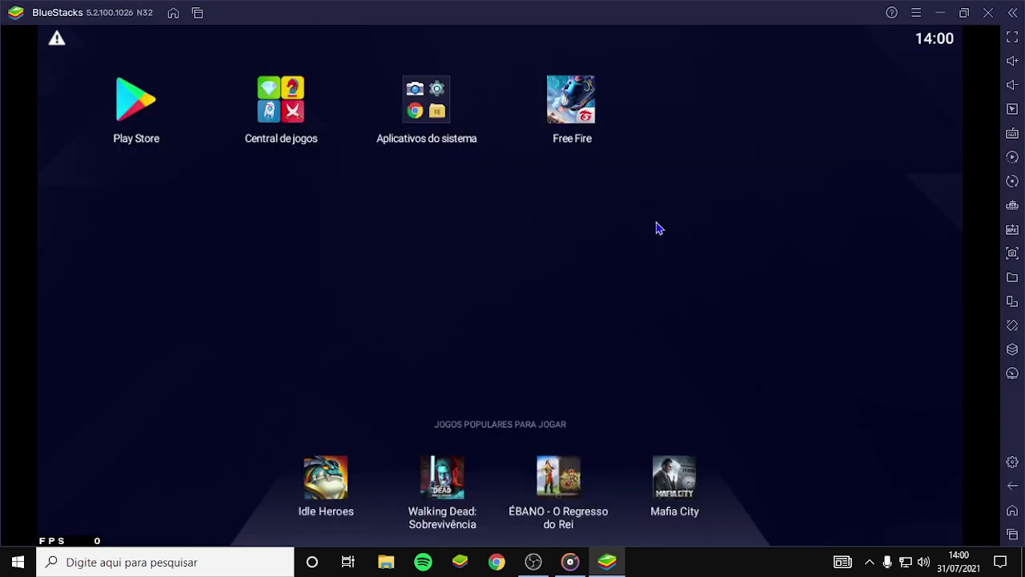
# - Reopen the settings and review the interface renderer and ASTC texture options under graphics
pyautogui.click(913, 11)
pyautogui.click(877, 40)
pyautogui.click(255, 149)
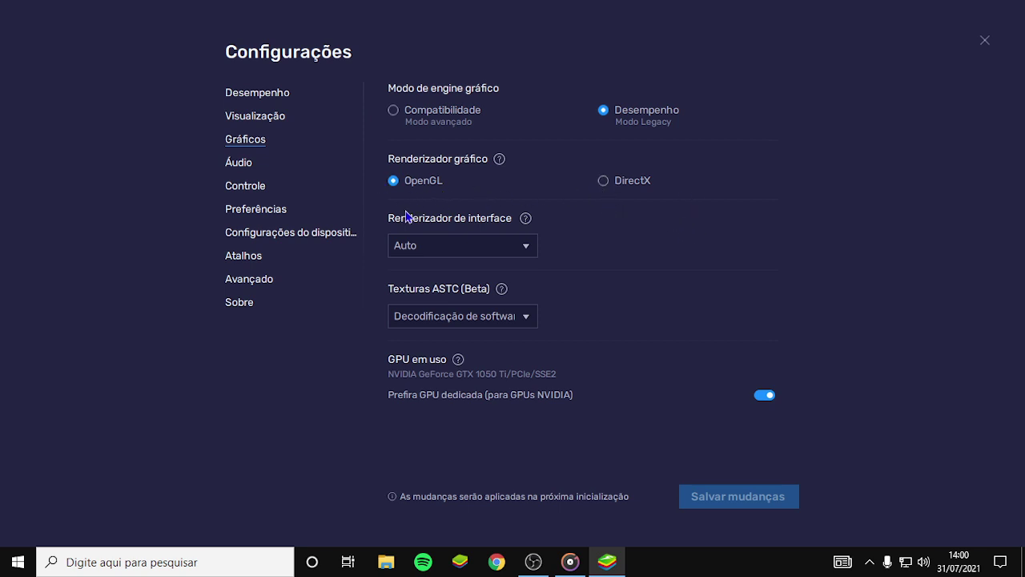
pyautogui.click(532, 245)
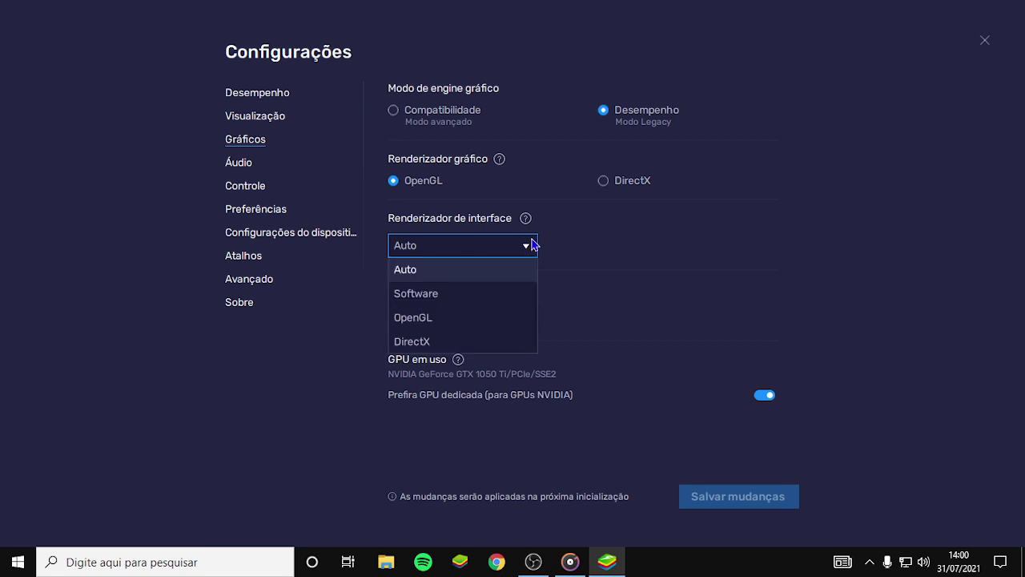
pyautogui.click(532, 245)
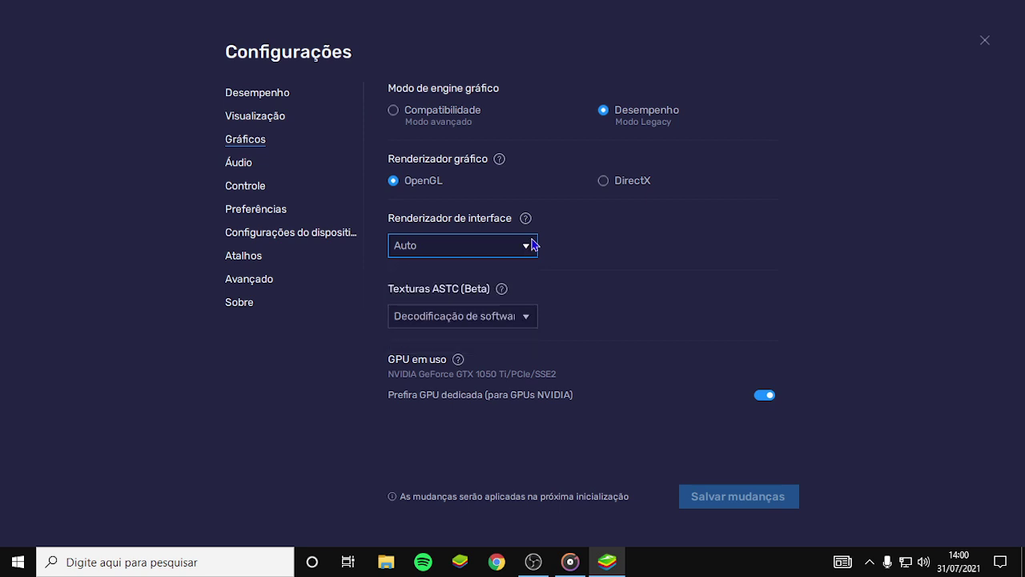
pyautogui.click(528, 317)
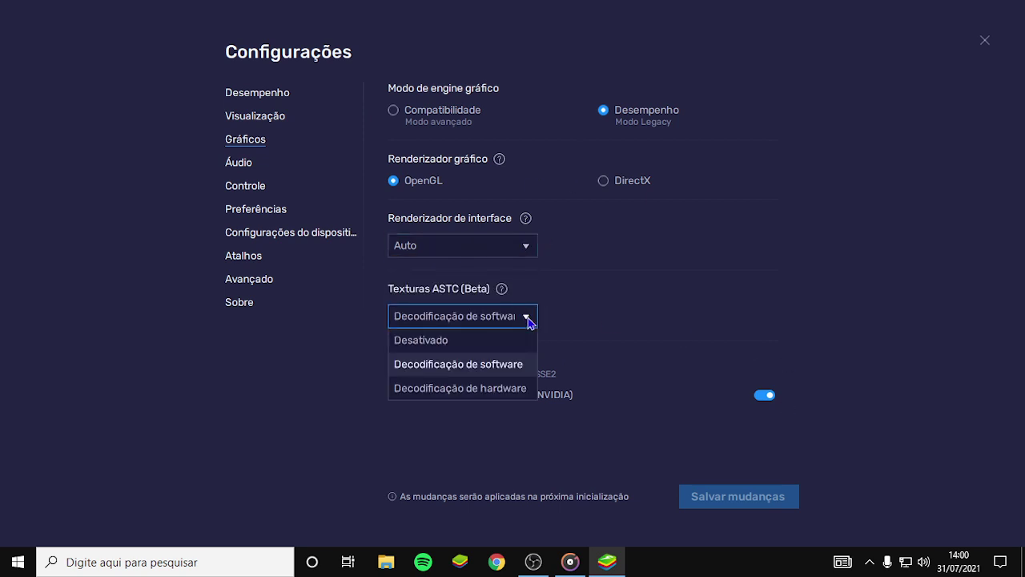
pyautogui.click(528, 319)
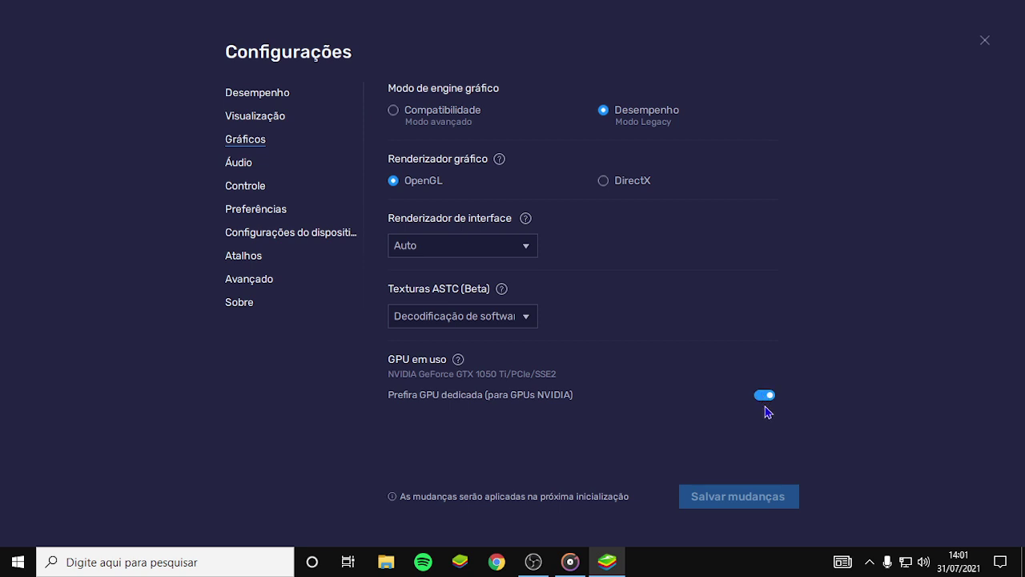
# - Set both the speakers and the microphone to "padrão do Windows" in the audio settings
pyautogui.click(245, 164)
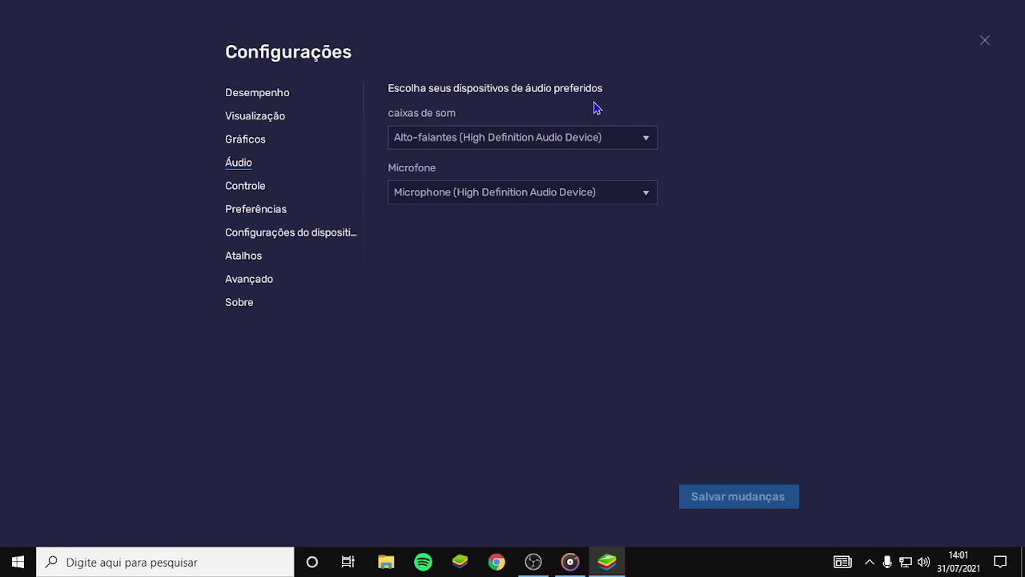
pyautogui.click(621, 144)
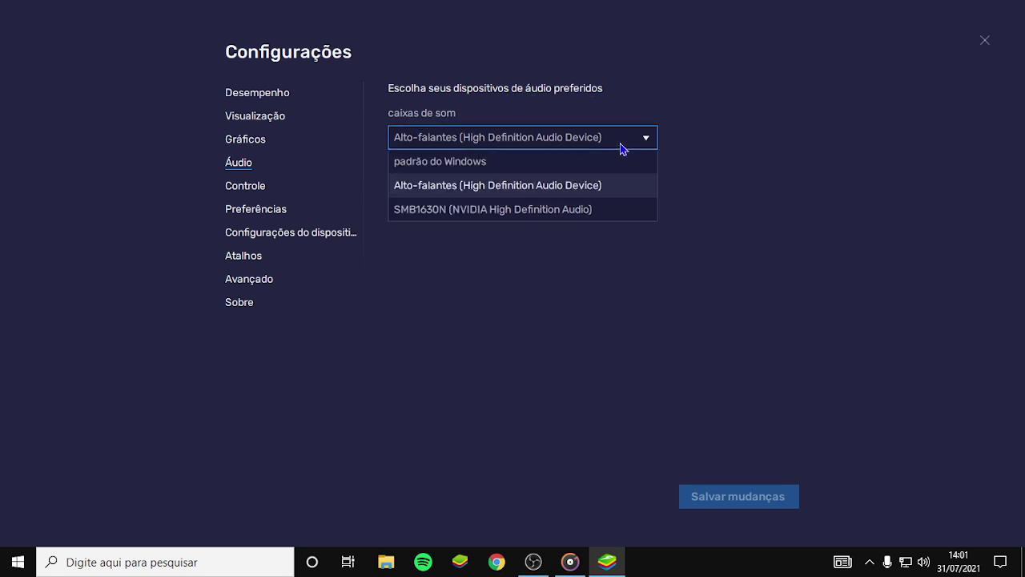
pyautogui.click(538, 162)
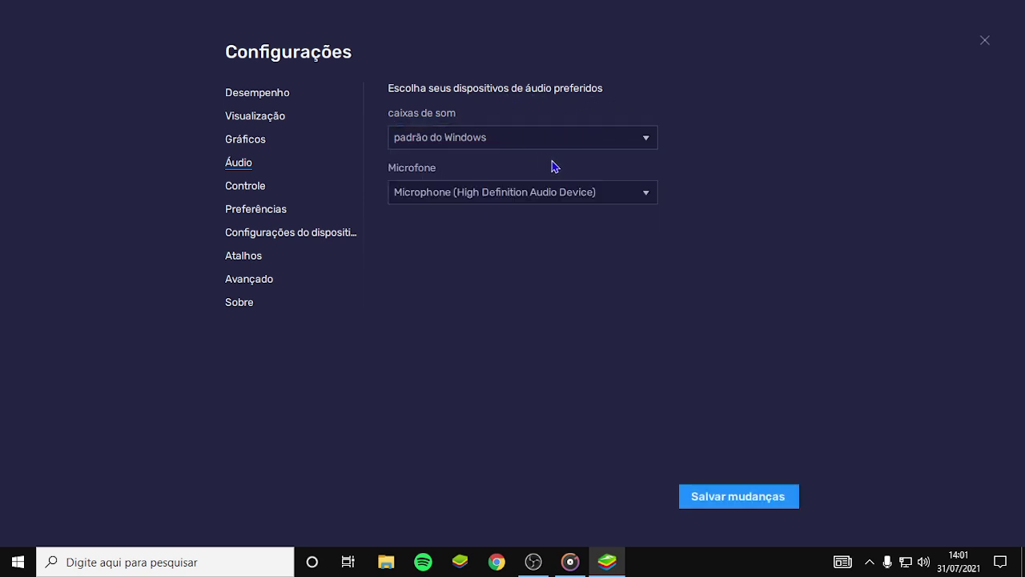
pyautogui.click(542, 196)
pyautogui.click(478, 216)
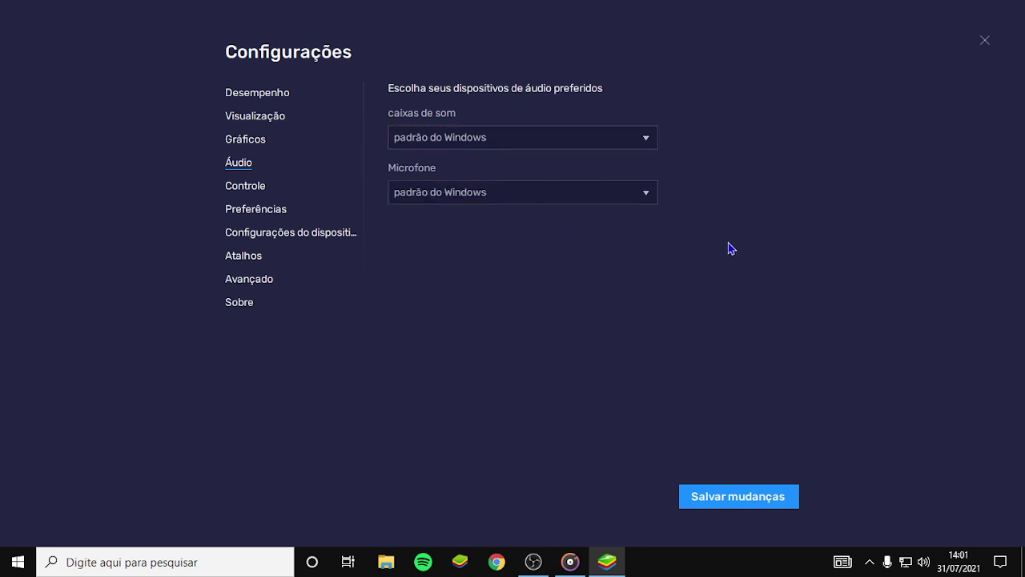
# - Set the speakers to "Alto-falantes (High Definition Audio Device)" and the microphone to "Microphone (High Definition Audio Device)"
pyautogui.click(642, 141)
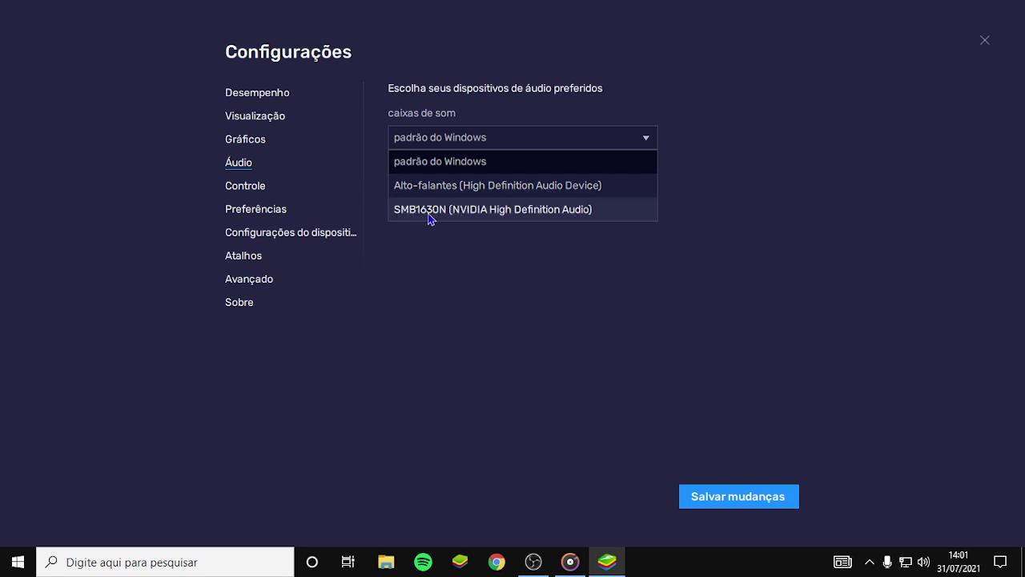
pyautogui.click(411, 187)
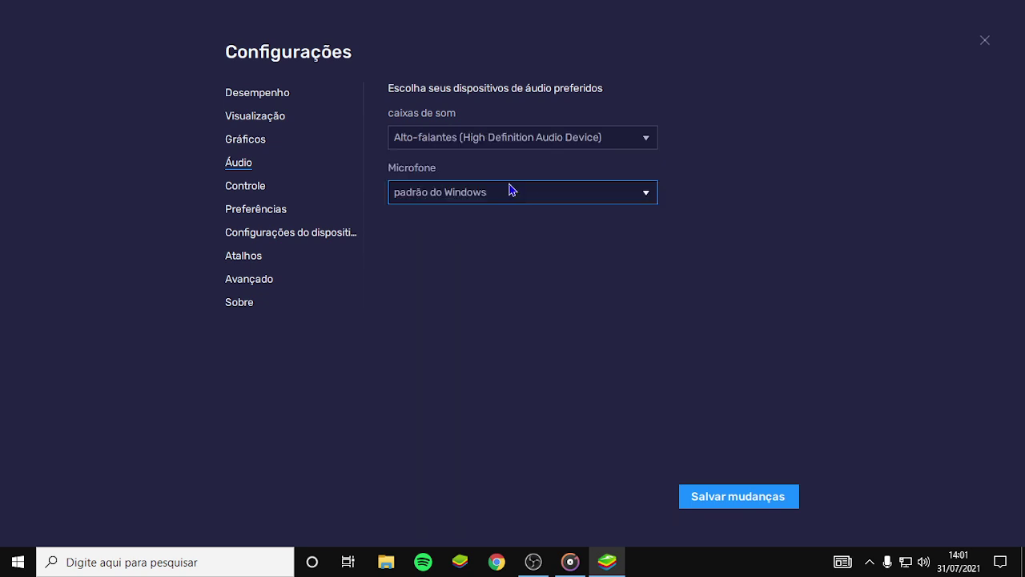
pyautogui.click(592, 189)
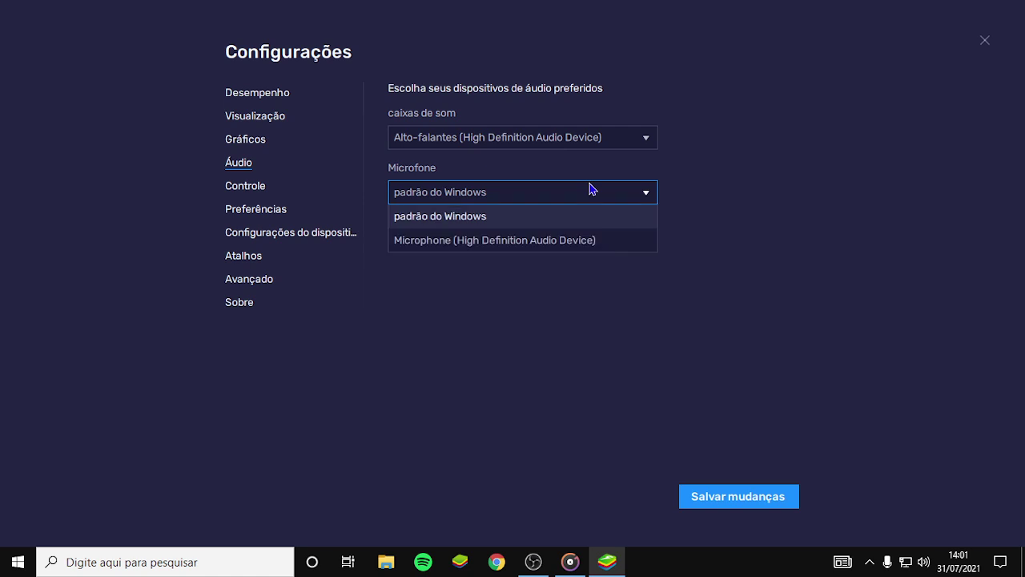
pyautogui.click(585, 238)
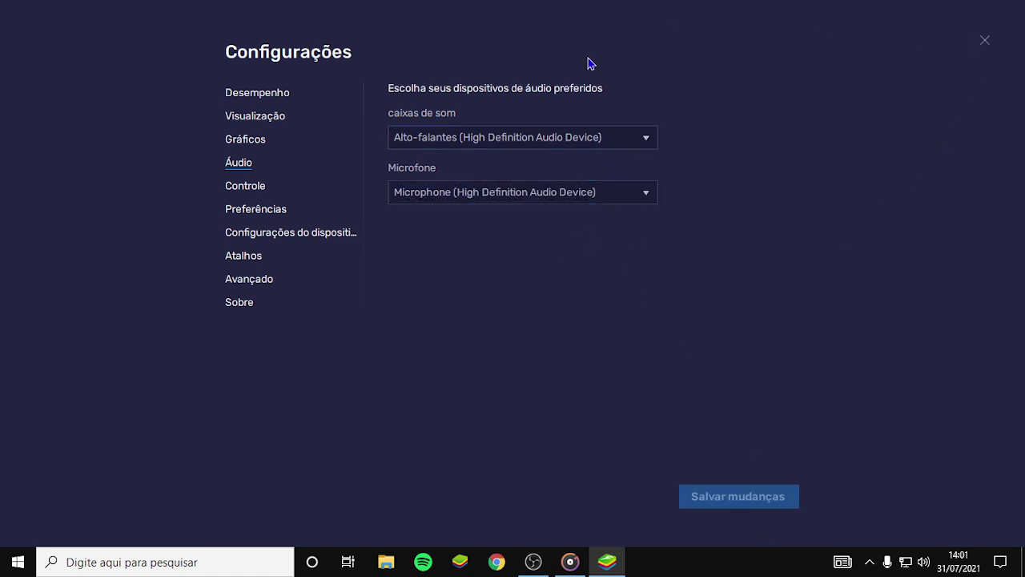
# - Review the gamepad, preferences, device profile, shortcuts, advanced and about settings, and close the settings
pyautogui.click(240, 189)
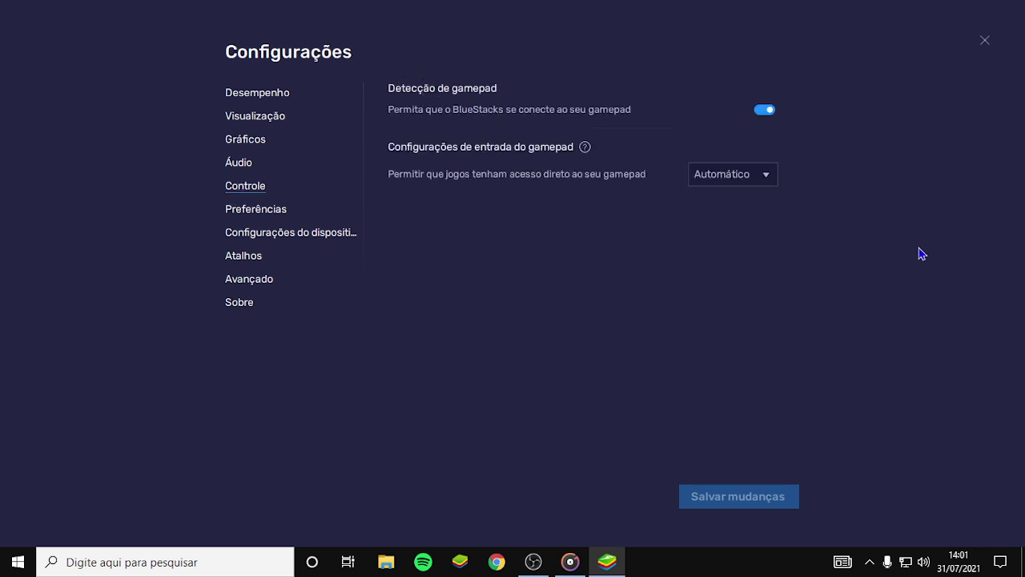
pyautogui.click(262, 213)
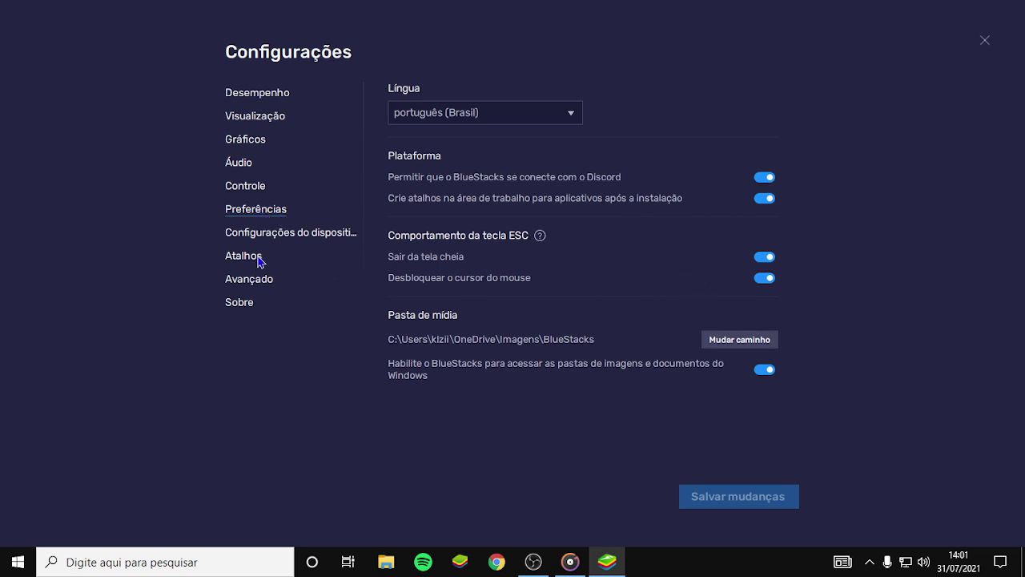
pyautogui.click(277, 233)
pyautogui.click(472, 118)
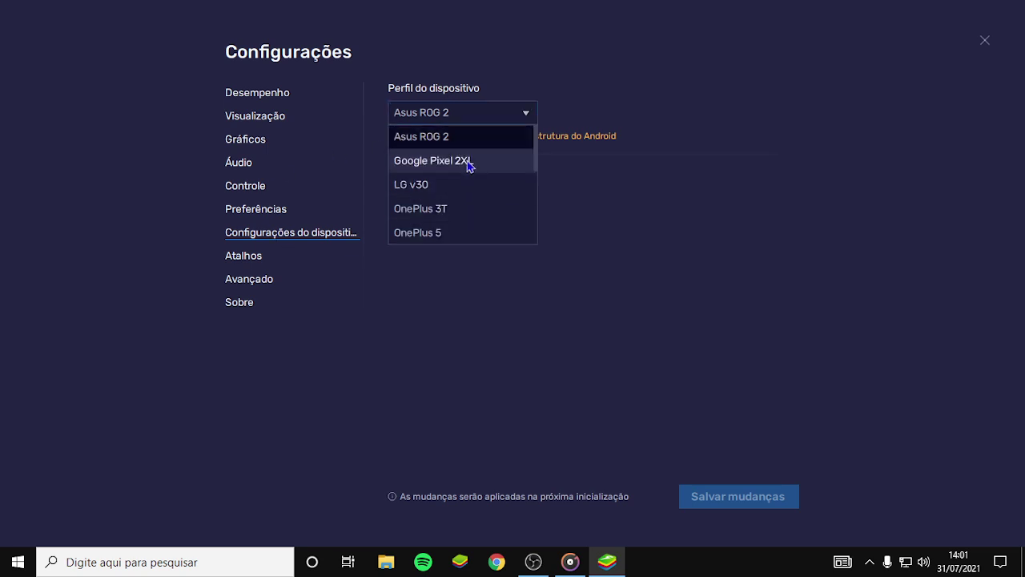
pyautogui.click(618, 199)
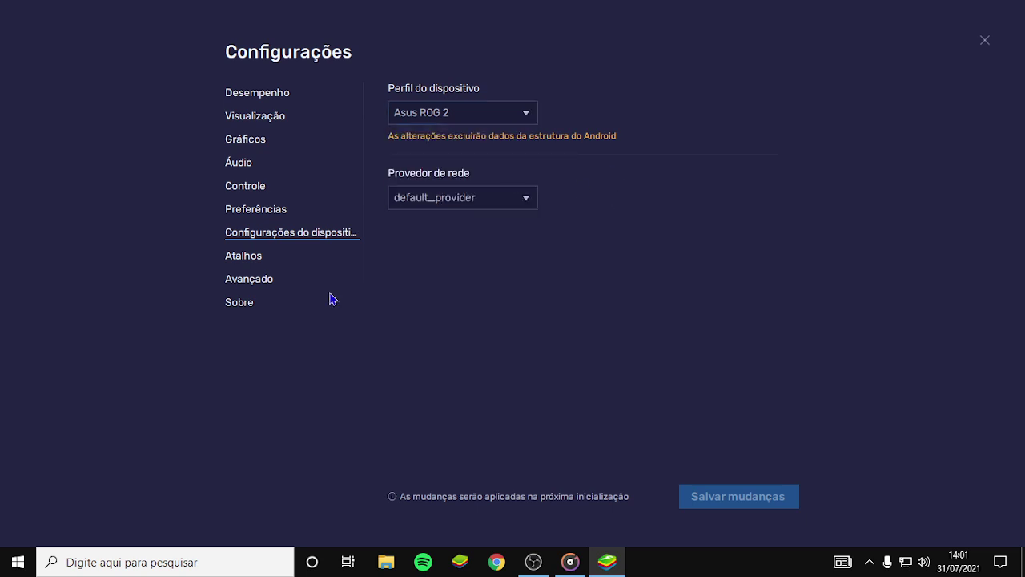
pyautogui.click(245, 262)
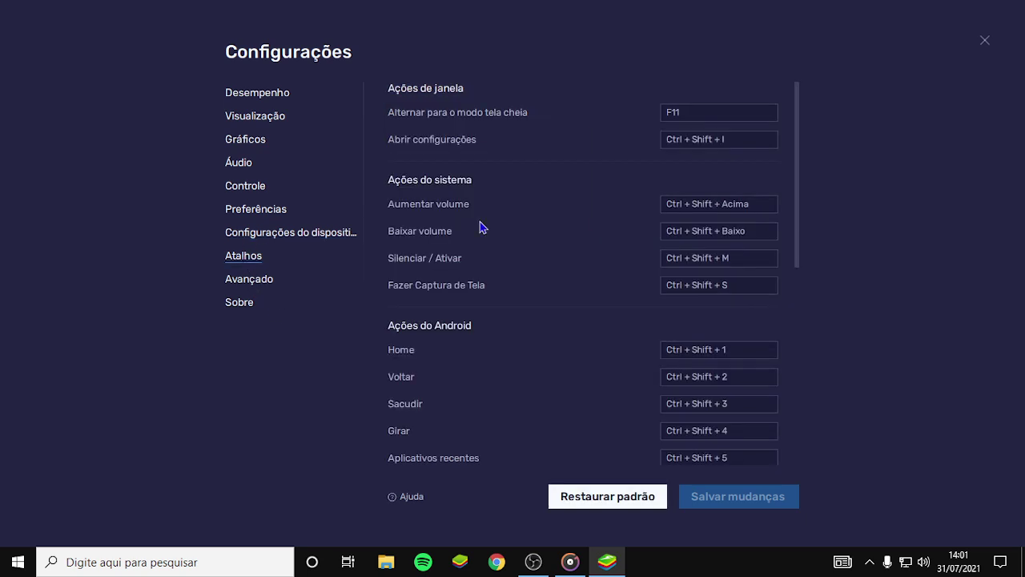
pyautogui.click(267, 279)
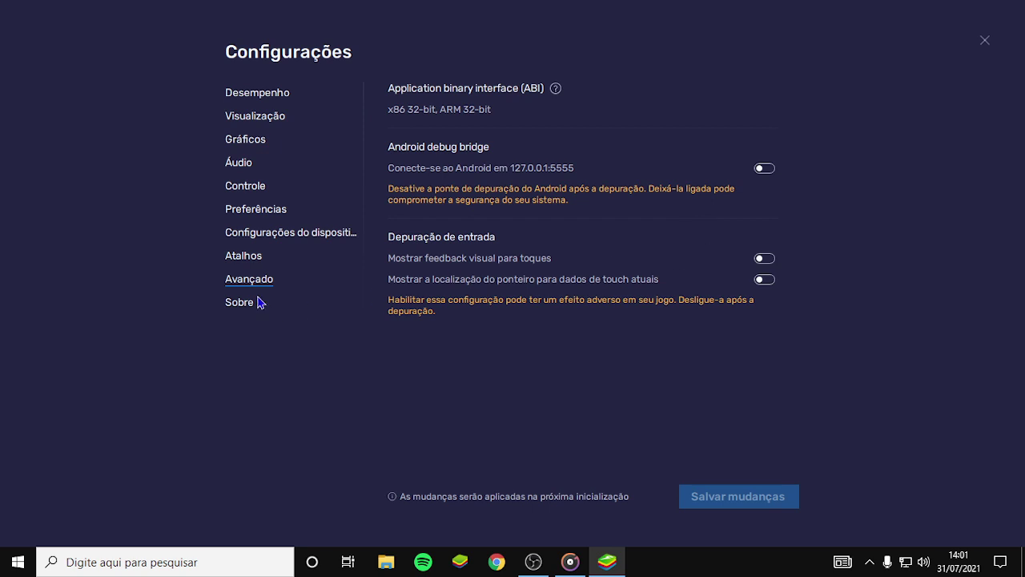
pyautogui.click(232, 306)
pyautogui.click(985, 42)
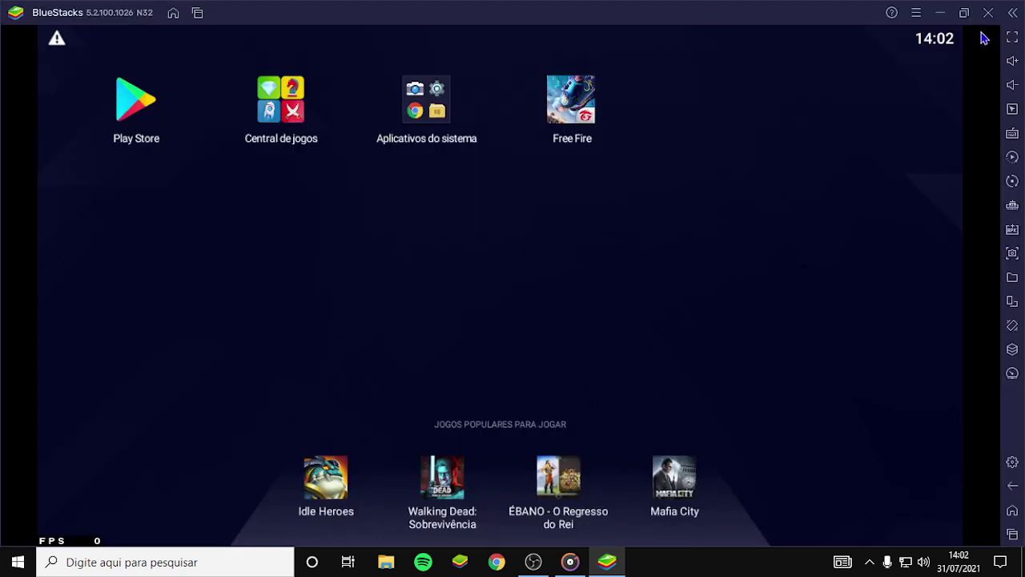
# - Launch Free Fire, enter the lobby and dismiss the promotional and expiring-ticket pop-ups
pyautogui.click(594, 108)
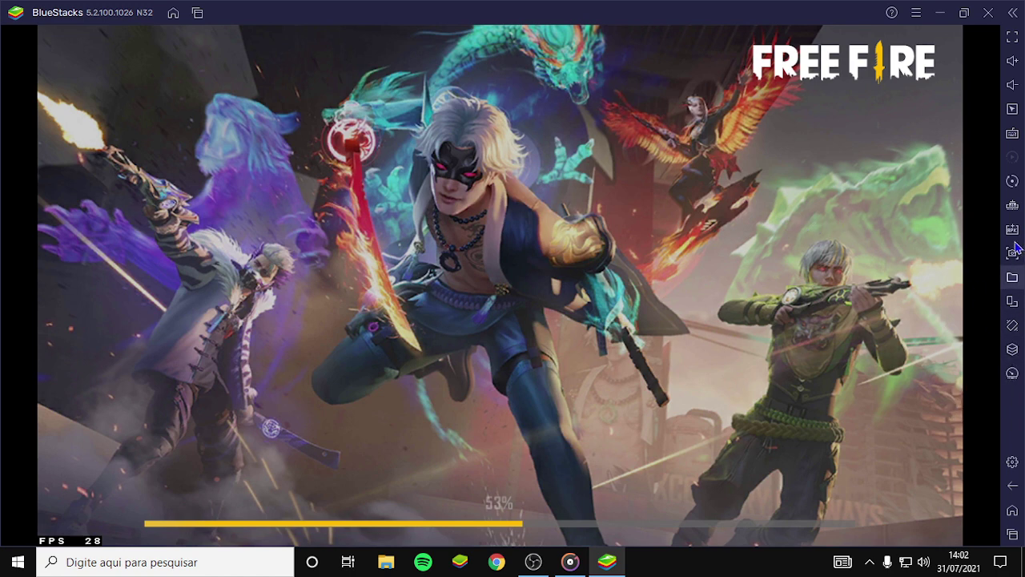
pyautogui.click(1013, 207)
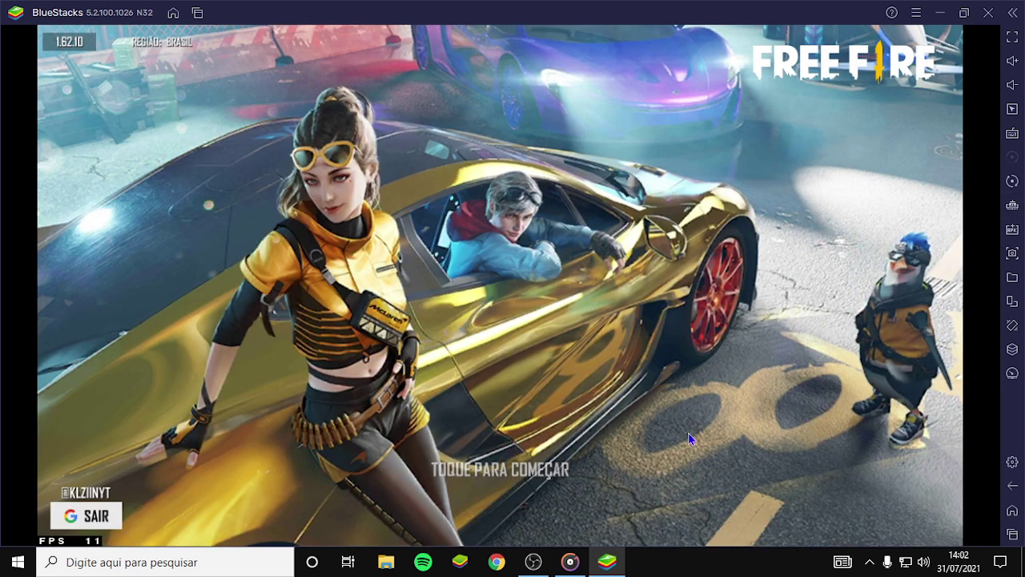
pyautogui.click(562, 402)
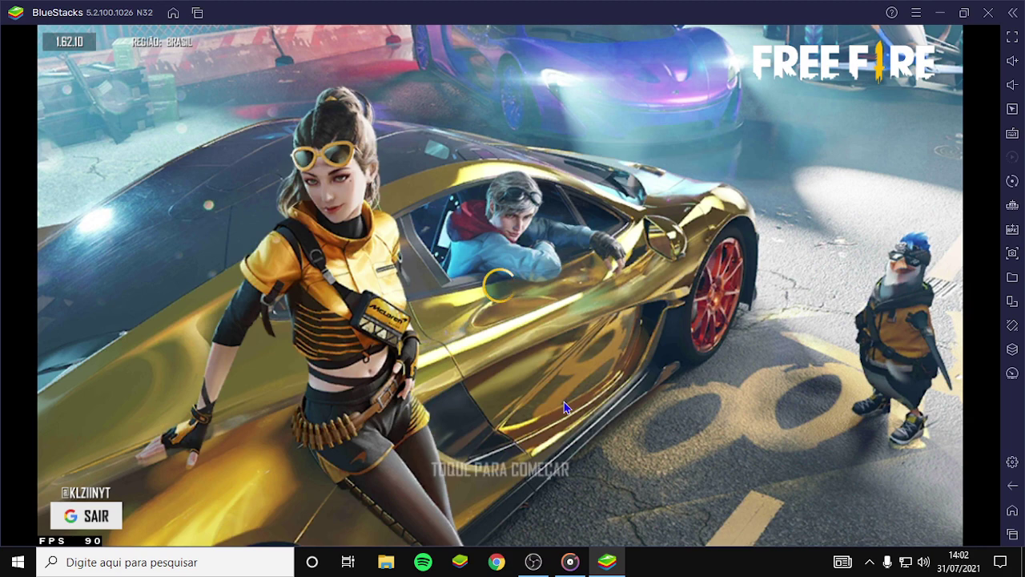
pyautogui.click(455, 369)
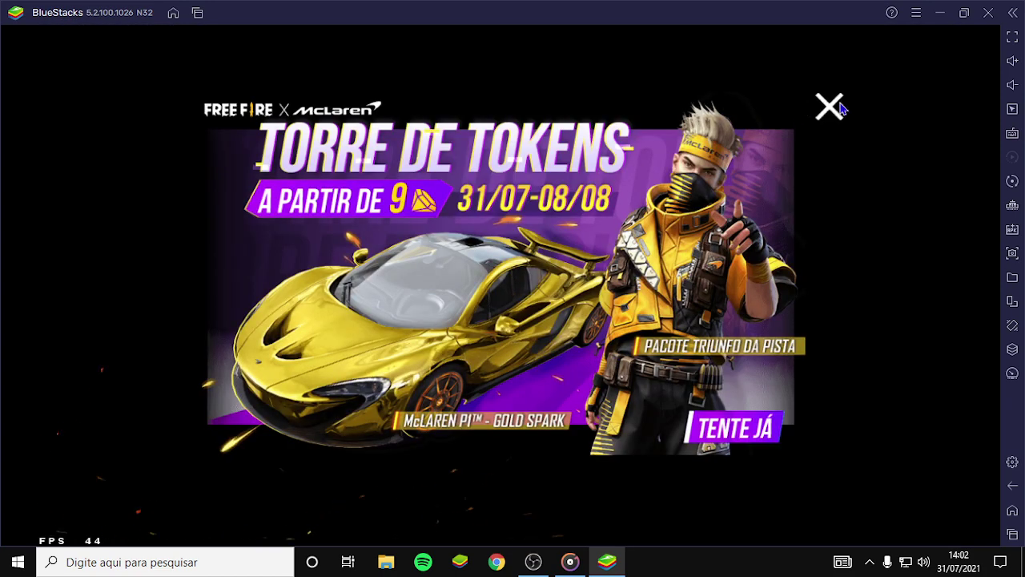
pyautogui.click(838, 105)
pyautogui.click(838, 105)
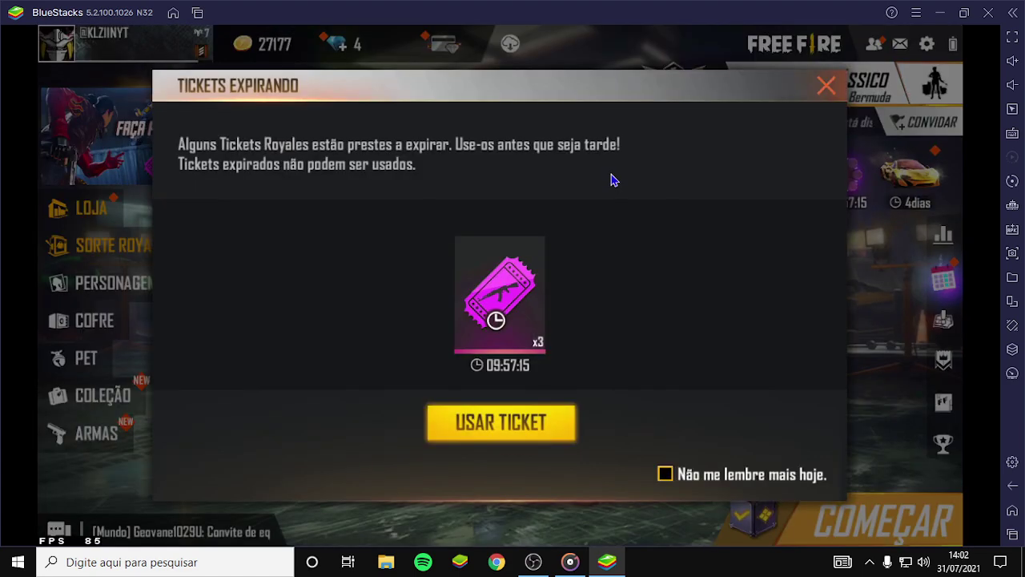
pyautogui.click(825, 85)
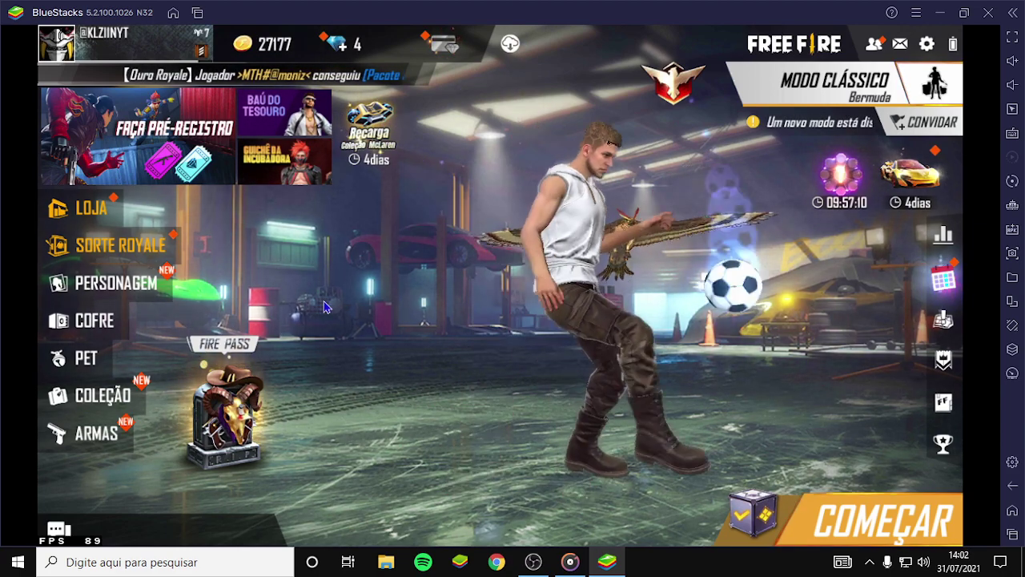
# - Choose the Treinamento mode in Free Fire and start the match
pyautogui.click(833, 85)
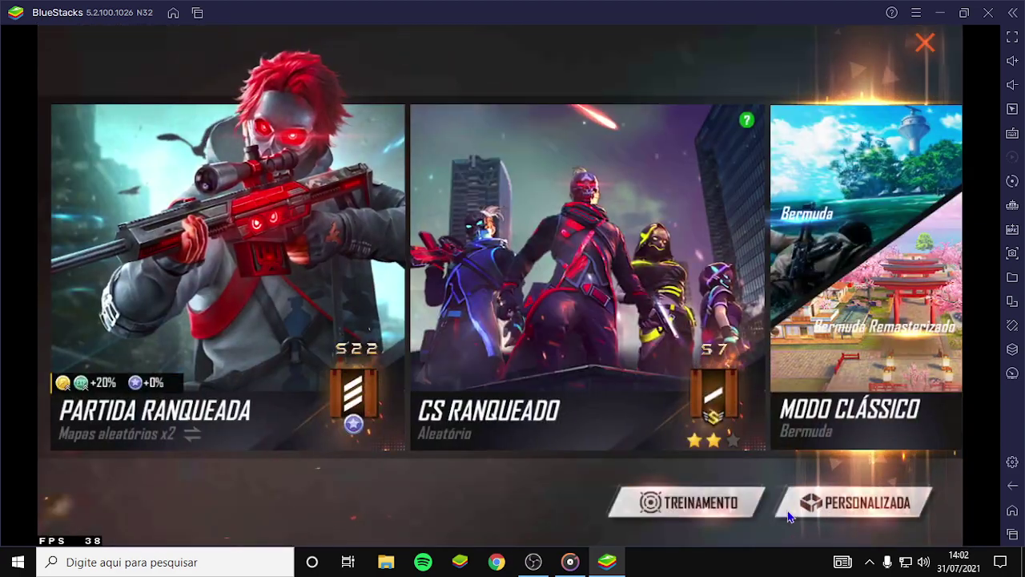
pyautogui.click(686, 494)
pyautogui.click(856, 519)
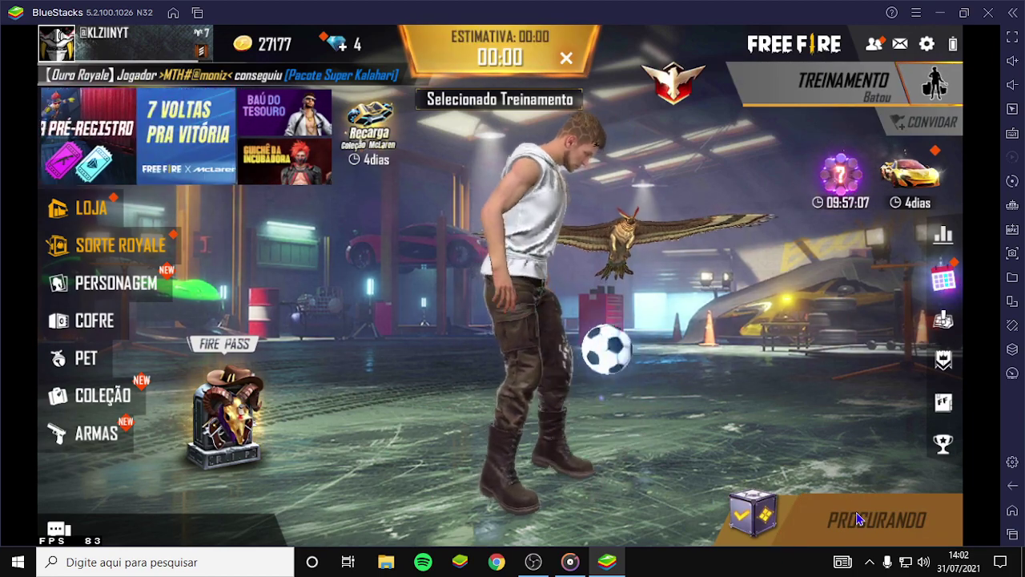
pyautogui.press('F11')
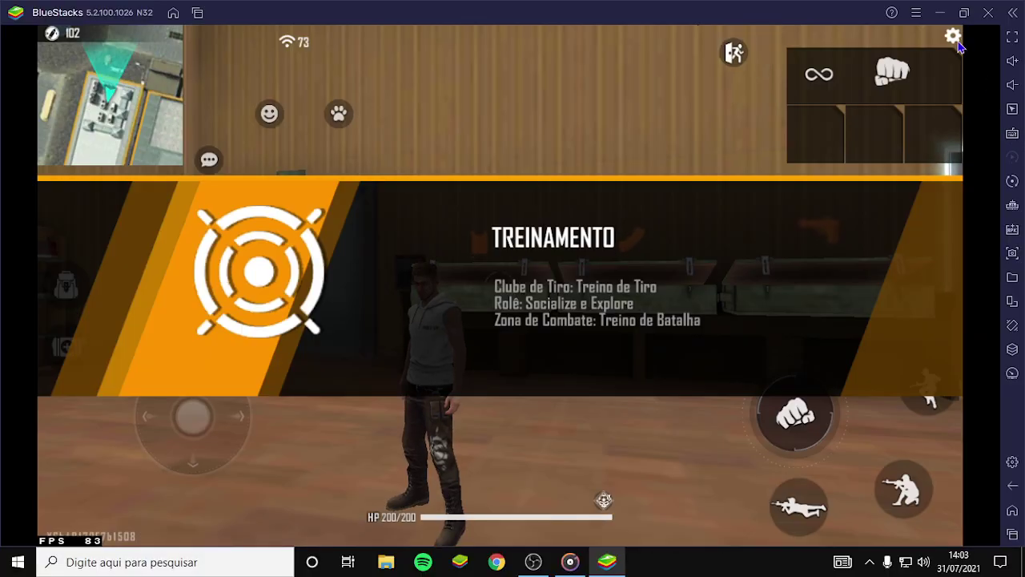
# - Adjust the emulator's media volume and close the game's configuration window
pyautogui.press('Escape')
pyautogui.click(1011, 85)
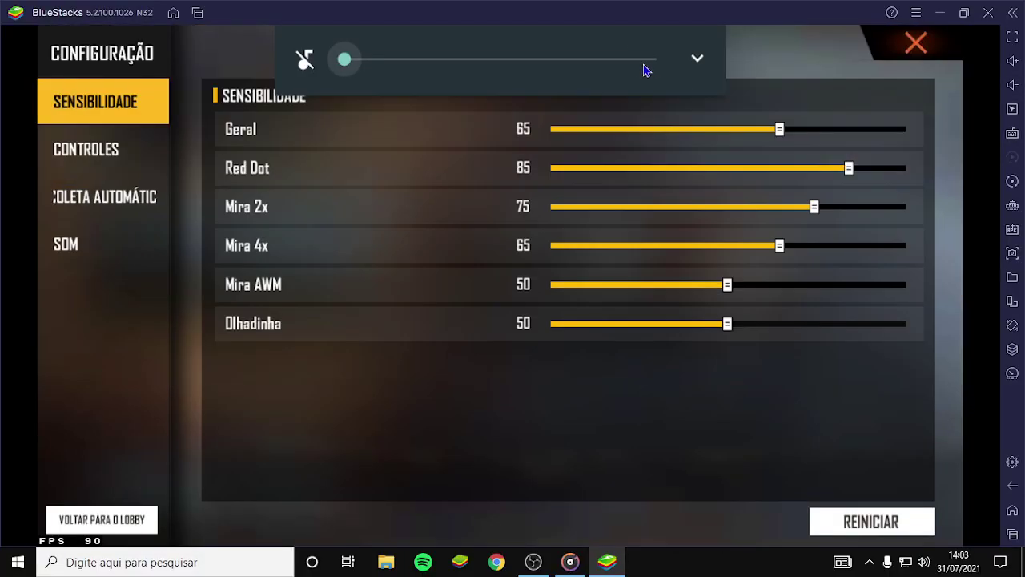
pyautogui.click(652, 69)
pyautogui.click(916, 43)
pyautogui.press('ctrl')
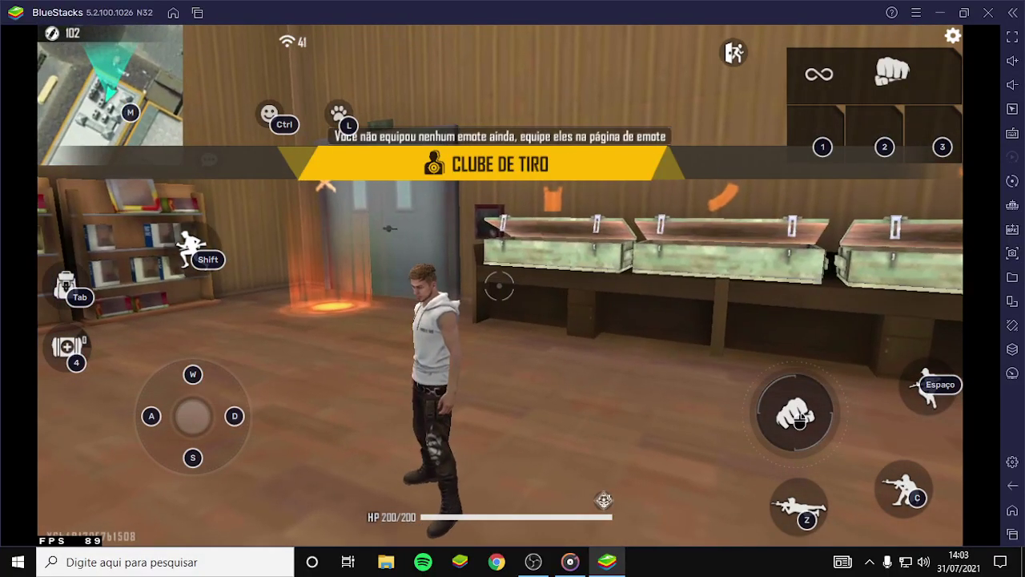
# - Switch the emulator to full screen and equip the MP40 from the weapon chest
pyautogui.press('F11')
pyautogui.press('w')
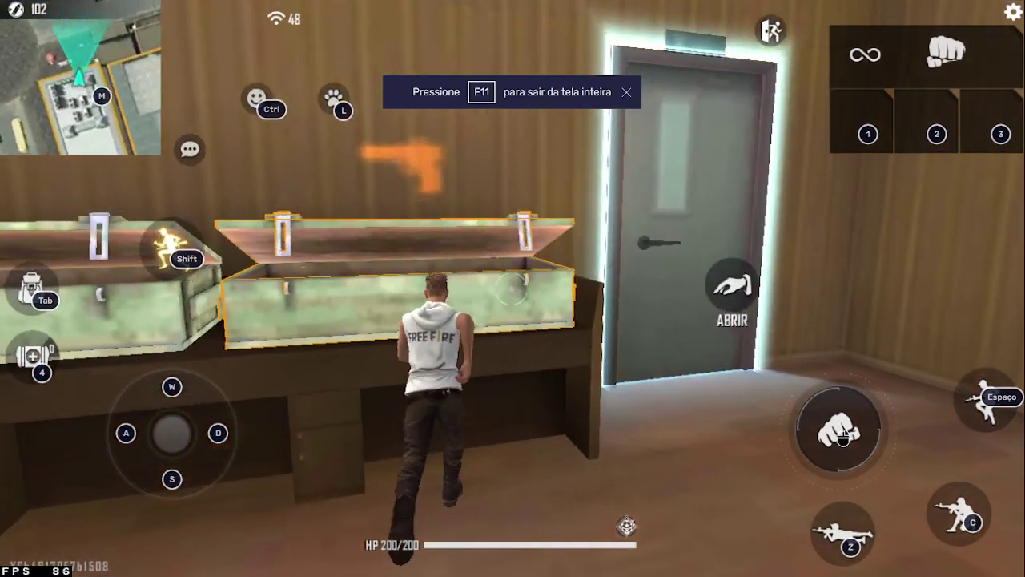
pyautogui.press('f')
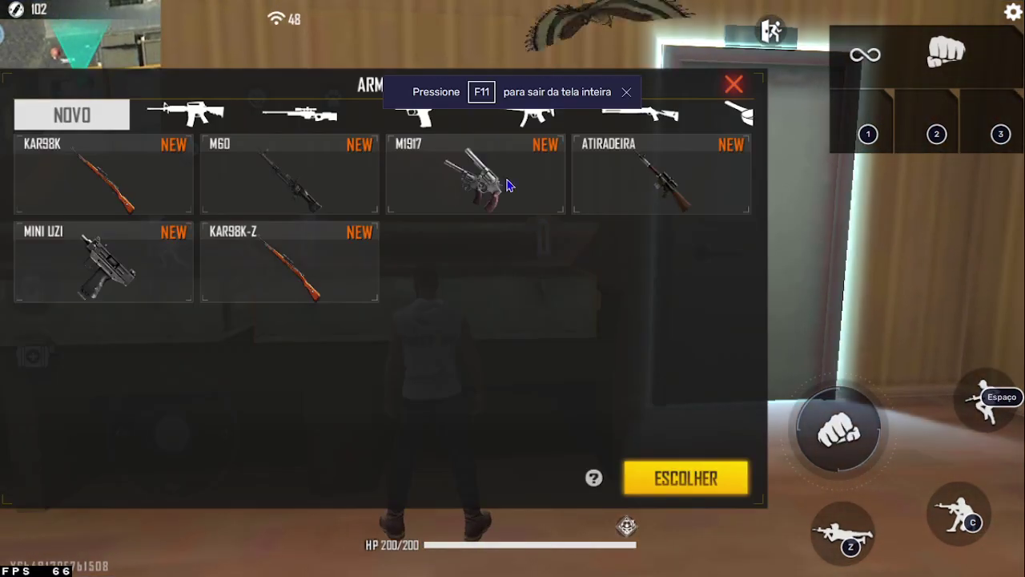
pyautogui.click(527, 114)
pyautogui.click(481, 176)
pyautogui.click(661, 479)
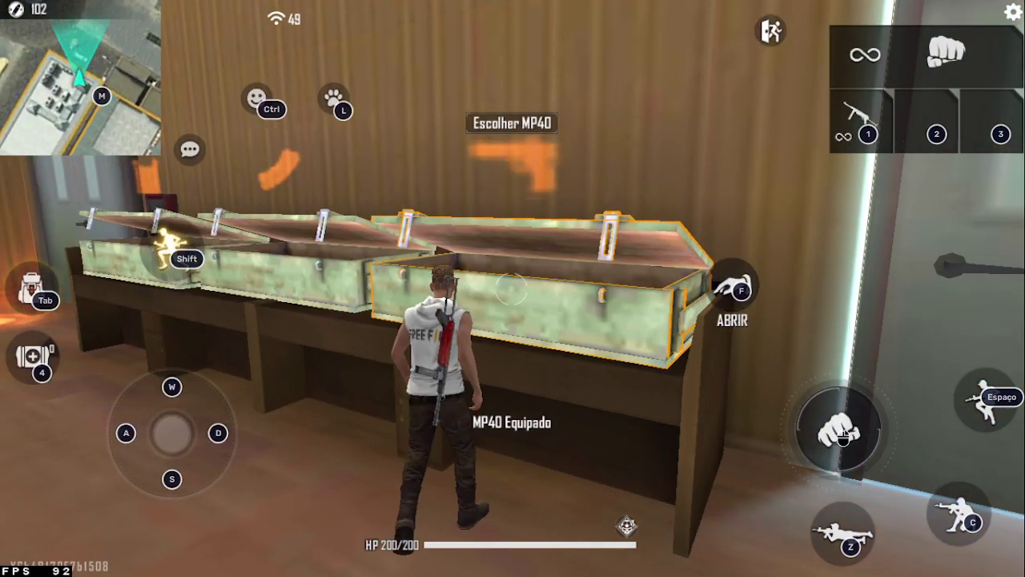
# - Equip Cartucho Aumentado Lv3 and Empunhadura Lv 3 from the accessories chest and close it
pyautogui.press('w')
pyautogui.press('f')
pyautogui.click(474, 258)
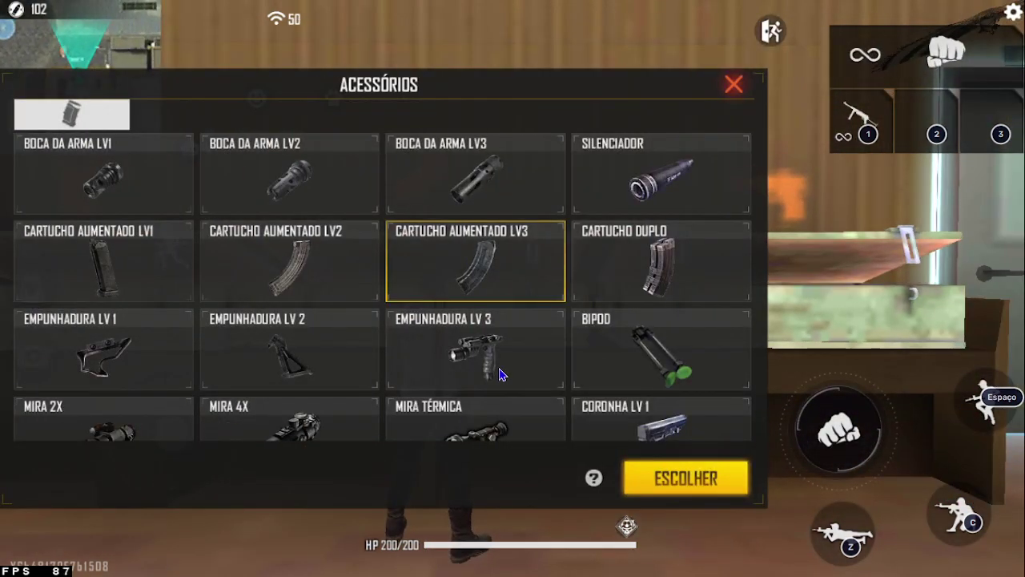
pyautogui.click(658, 490)
pyautogui.click(543, 370)
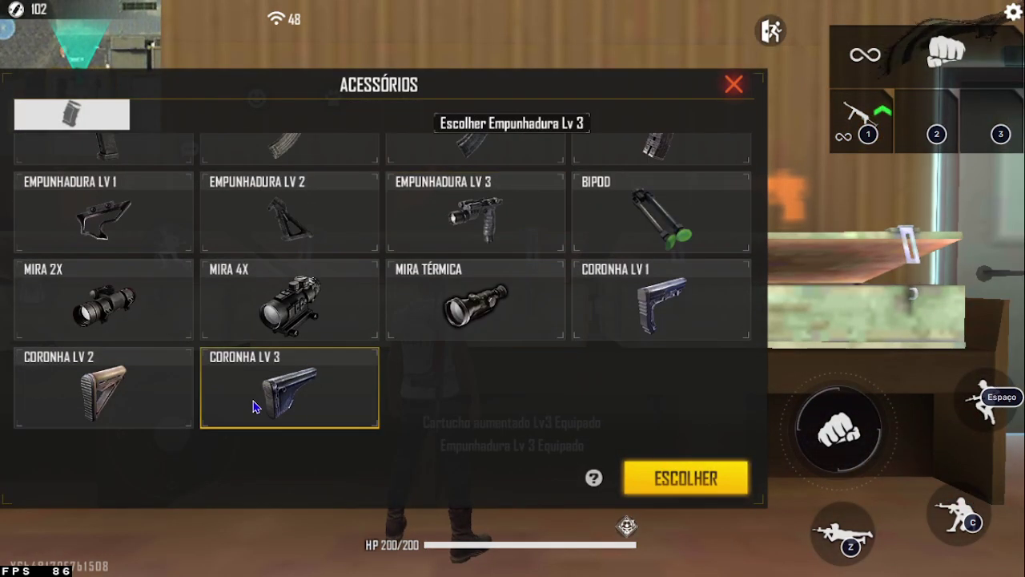
pyautogui.click(734, 84)
# - Walk toward the shooting range and fire the MP40 at the practice dummy, reloading between bursts
pyautogui.press('w')
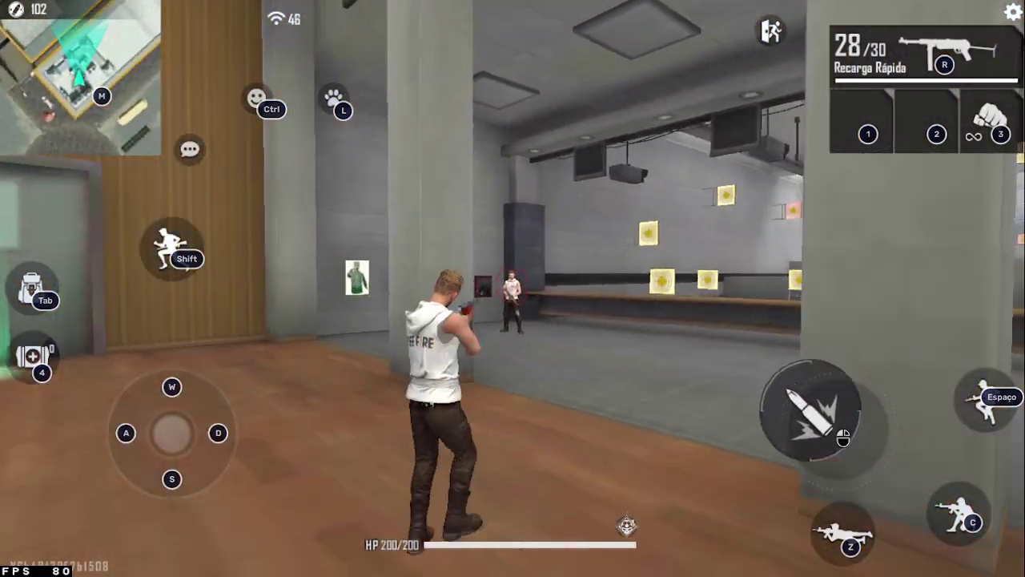
pyautogui.click(843, 435)
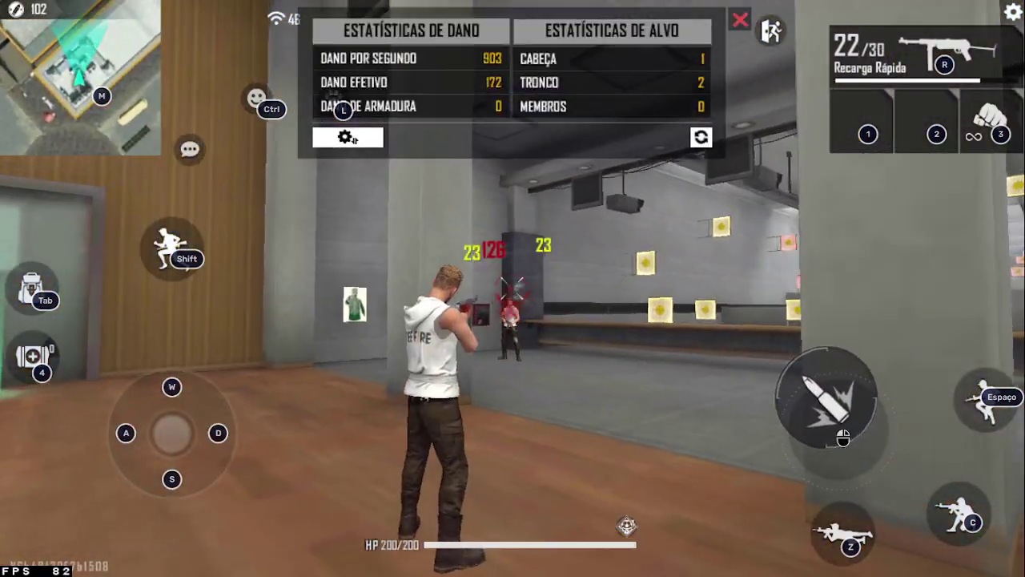
pyautogui.click(842, 435)
pyautogui.press('r')
pyautogui.click(843, 435)
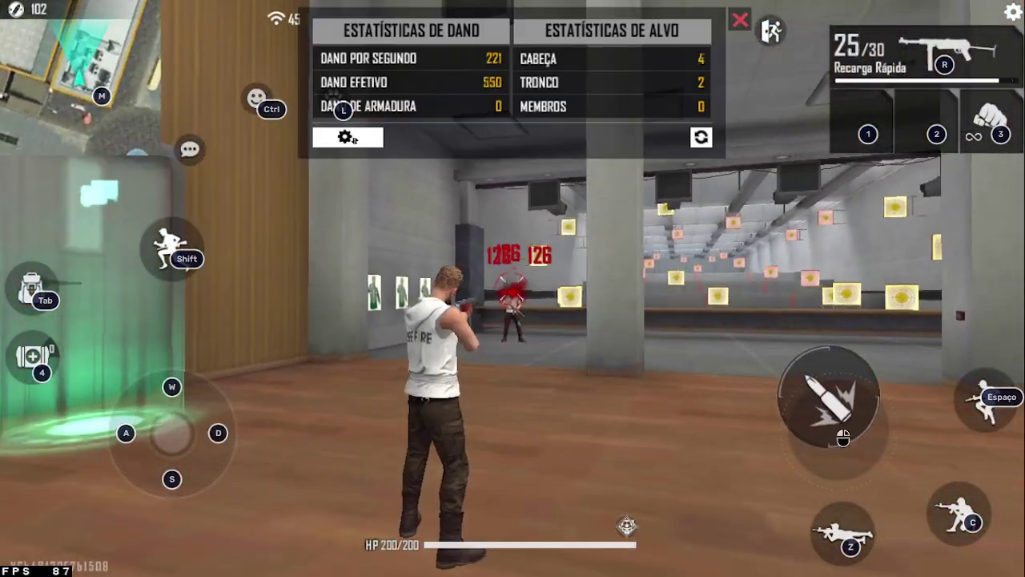
# - Swap to fists and back to the MP40, and repeat bursts at the practice dummy with reloads while moving around the room
pyautogui.press('3')
pyautogui.press('1')
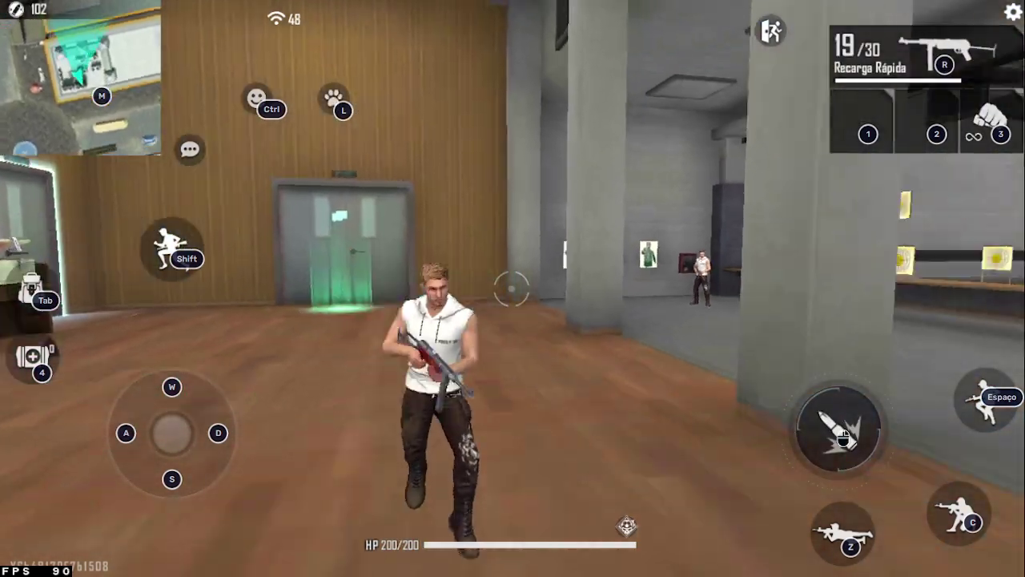
pyautogui.click(842, 435)
pyautogui.click(843, 435)
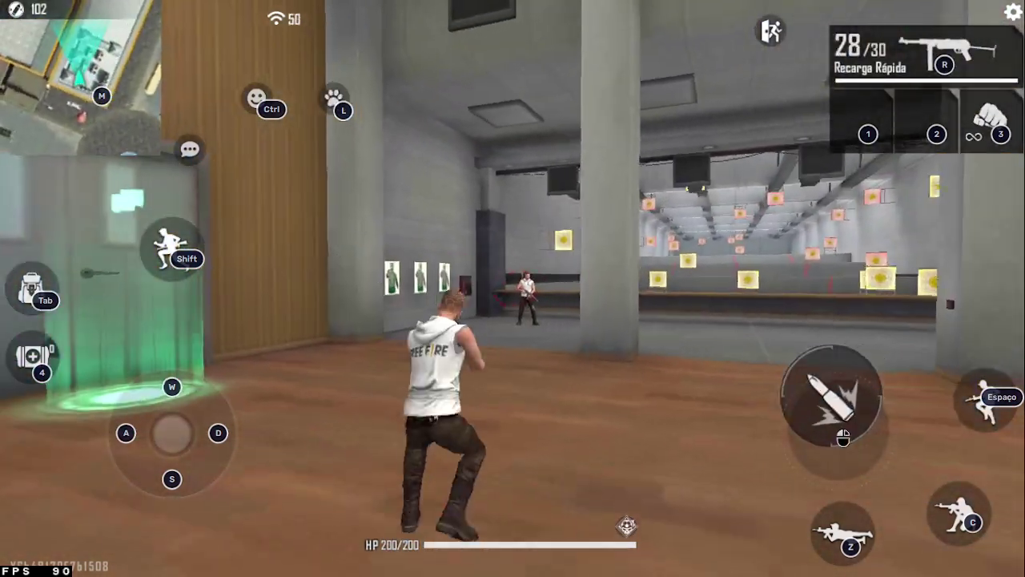
pyautogui.click(843, 435)
pyautogui.click(842, 435)
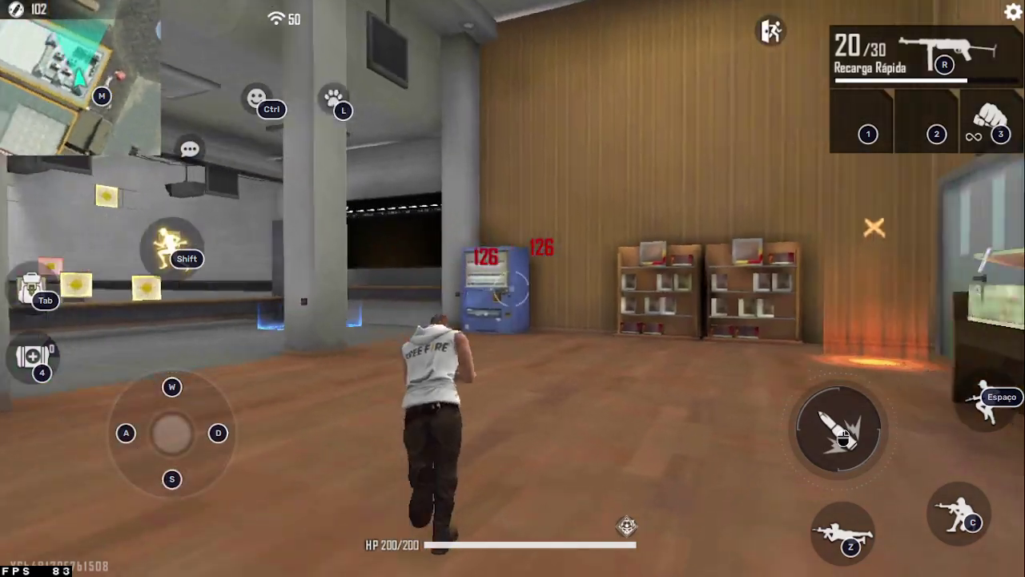
pyautogui.press('r')
pyautogui.click(843, 435)
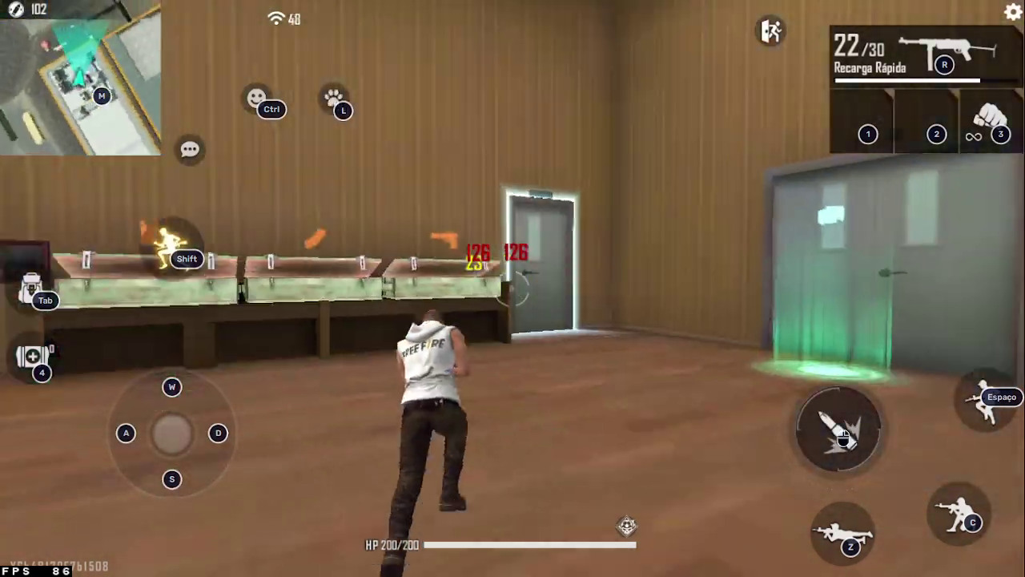
pyautogui.press('r')
pyautogui.click(842, 435)
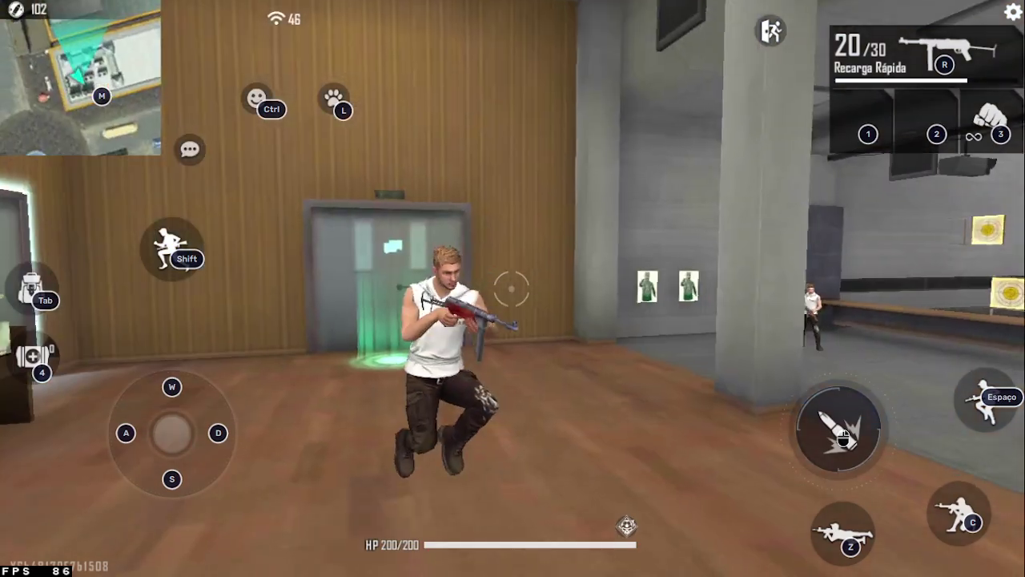
pyautogui.press('r')
pyautogui.click(842, 435)
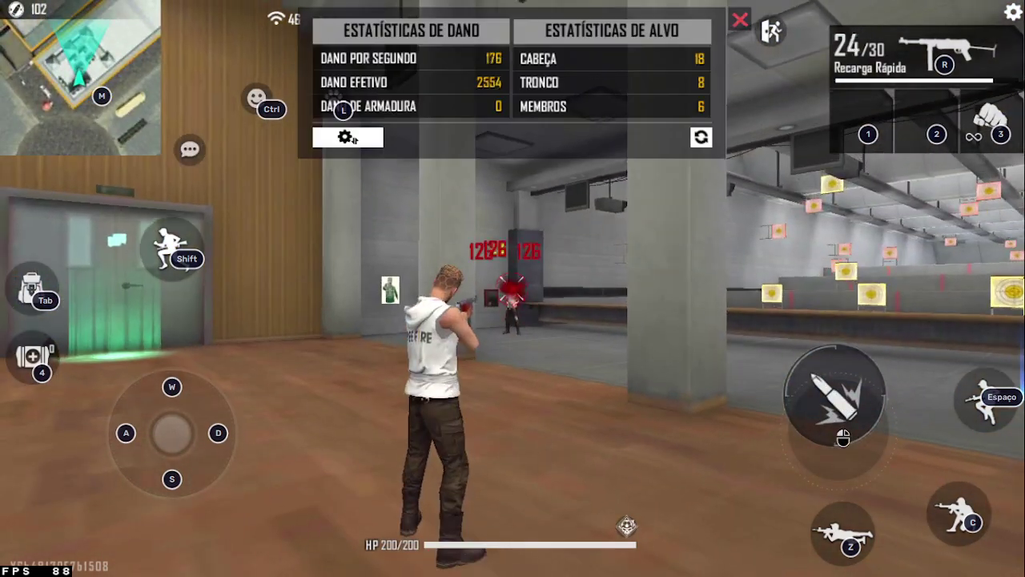